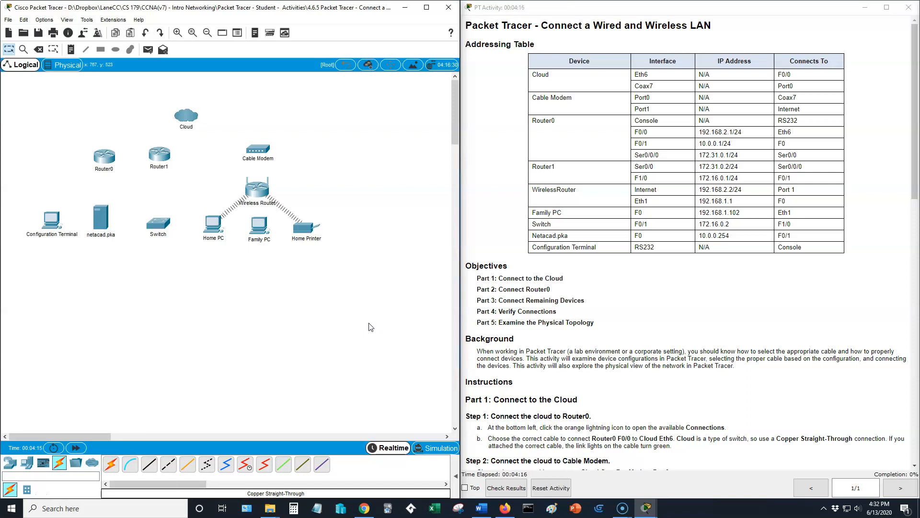
# Inspect Router0's physical device view close up, from the empty module slot to the serial ports and power switch.
pyautogui.click(110, 161)
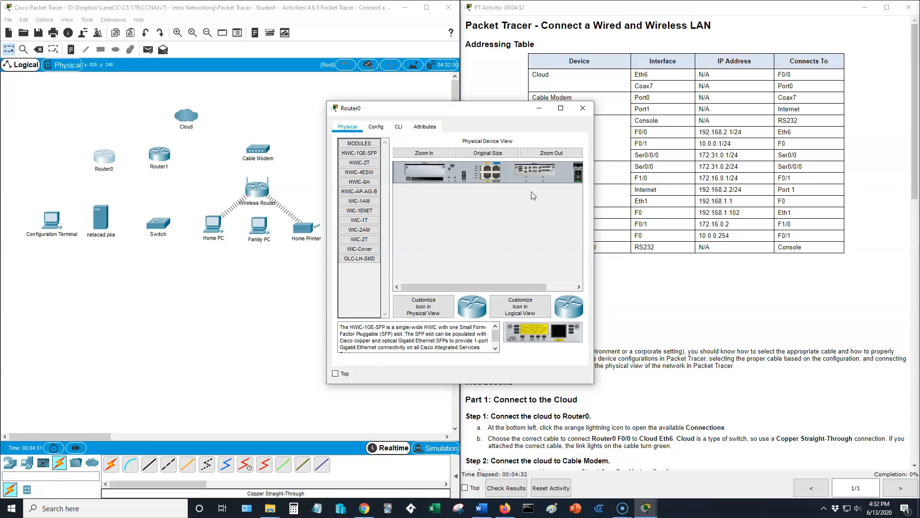
pyautogui.click(424, 153)
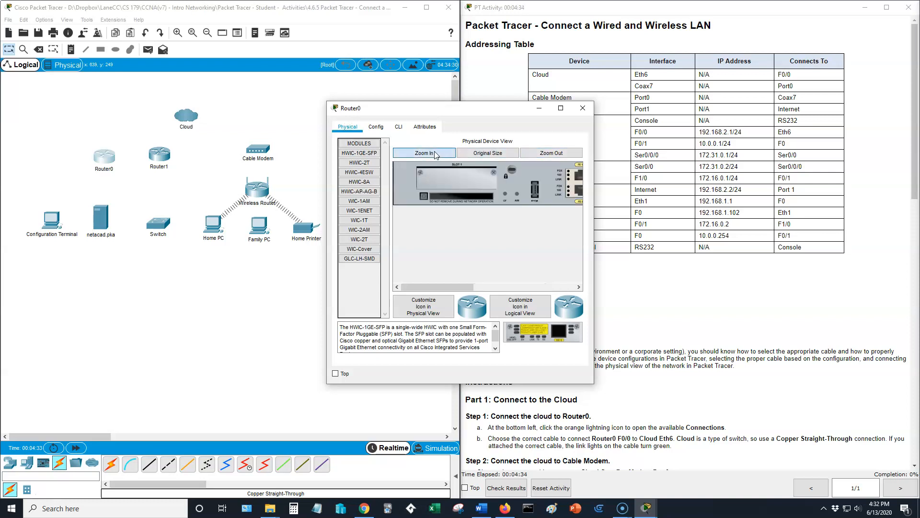
pyautogui.moveTo(448, 288); pyautogui.dragTo(497, 290)
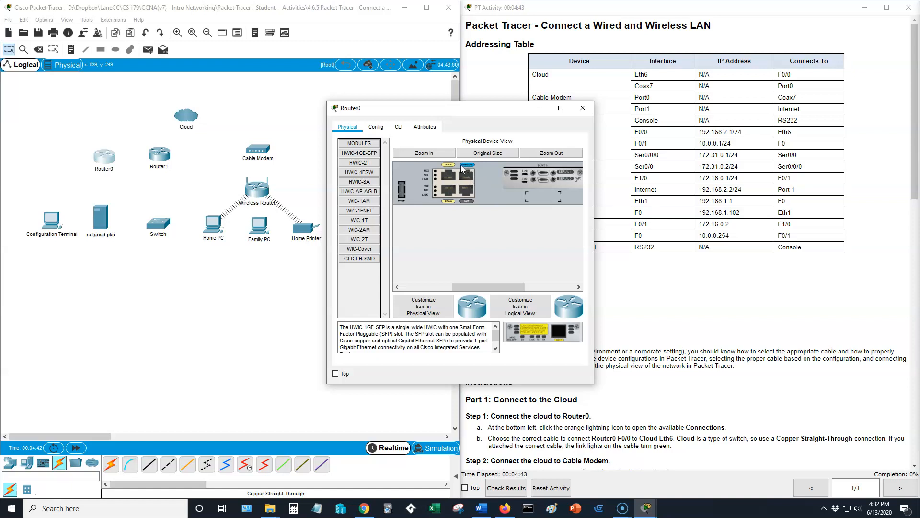
pyautogui.moveTo(461, 286); pyautogui.dragTo(493, 286)
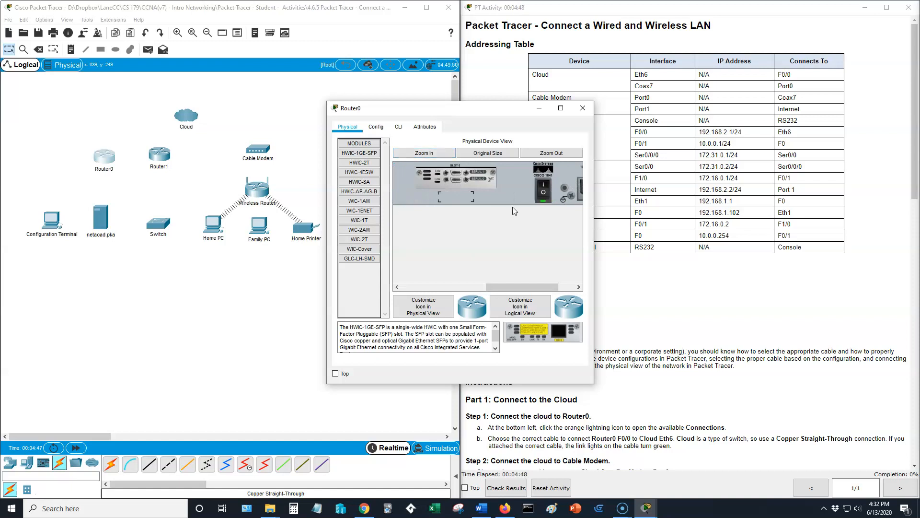
pyautogui.moveTo(519, 286); pyautogui.dragTo(414, 280)
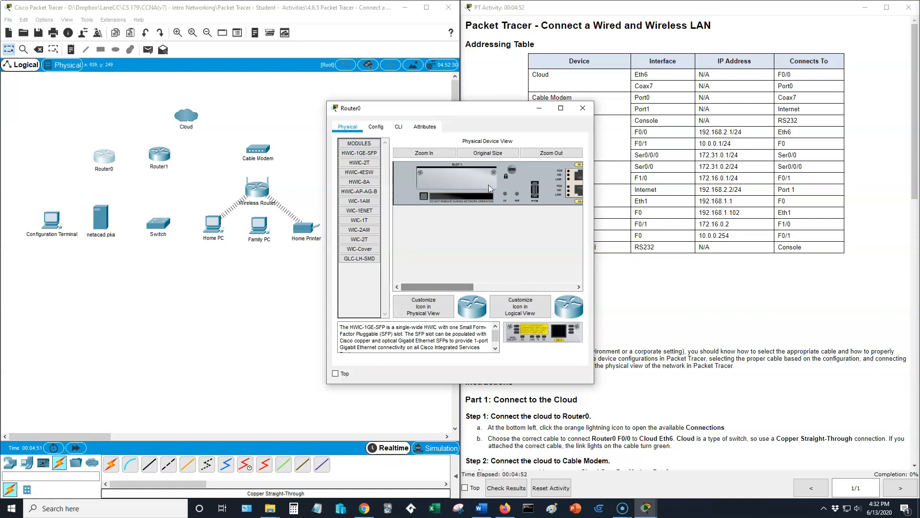
pyautogui.click(583, 108)
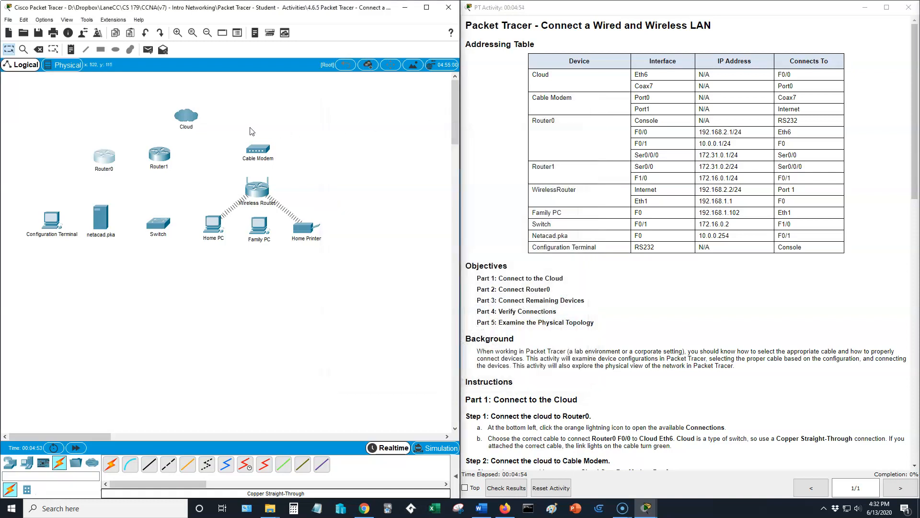
# Inspect the Cloud's physical device view close up, checking its modem, serial, coaxial and Ethernet ports.
pyautogui.click(186, 118)
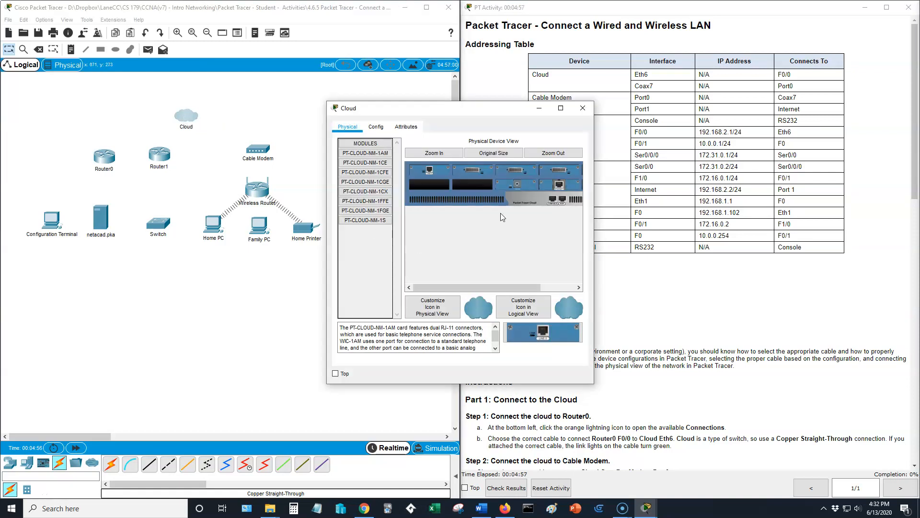
pyautogui.click(459, 153)
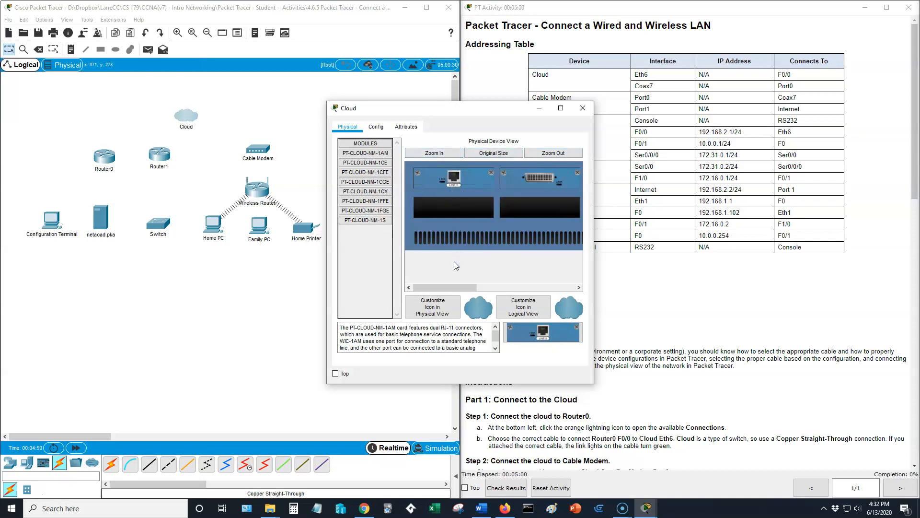
pyautogui.moveTo(441, 287); pyautogui.dragTo(541, 290)
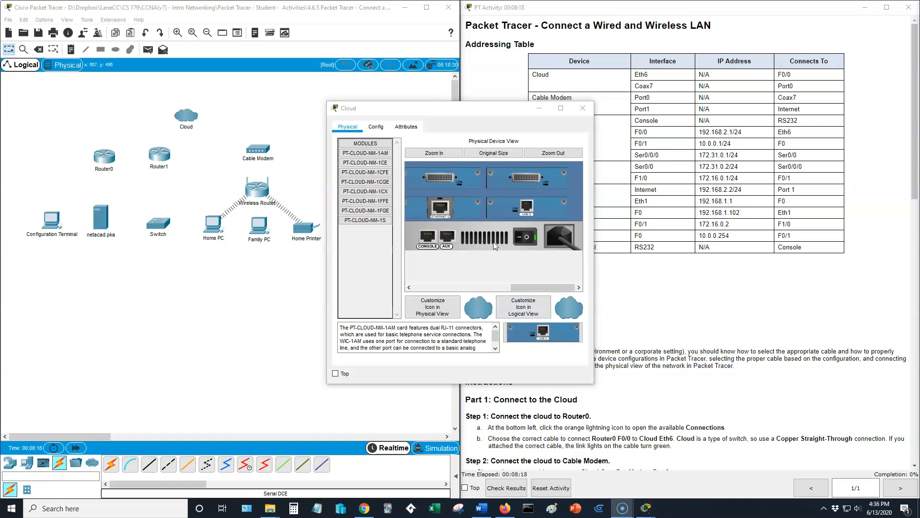
pyautogui.click(583, 108)
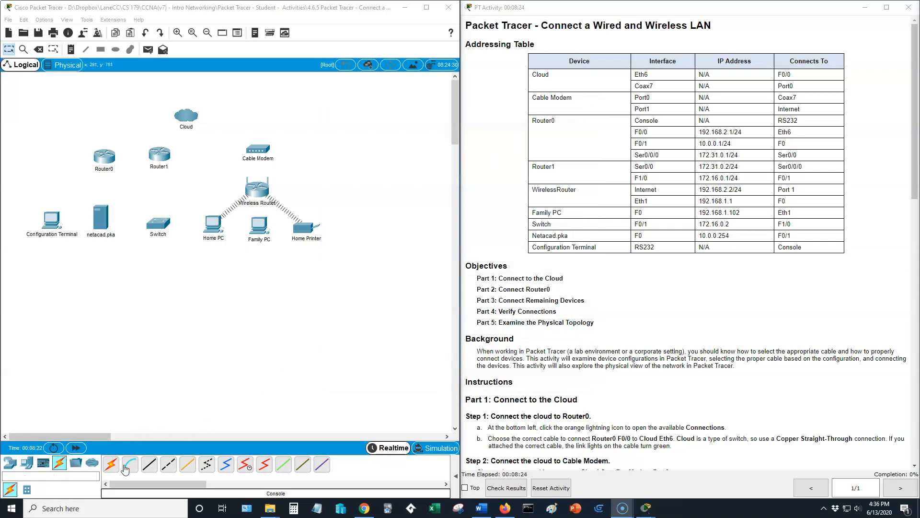
# Connect Router0 FastEthernet0/0 to Cloud Ethernet6 with a Copper Straight-Through cable.
pyautogui.click(148, 465)
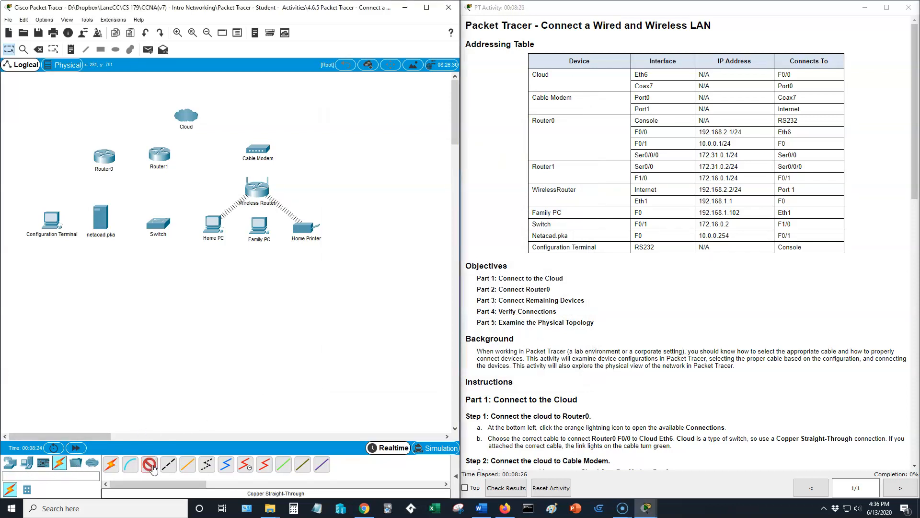
pyautogui.click(106, 151)
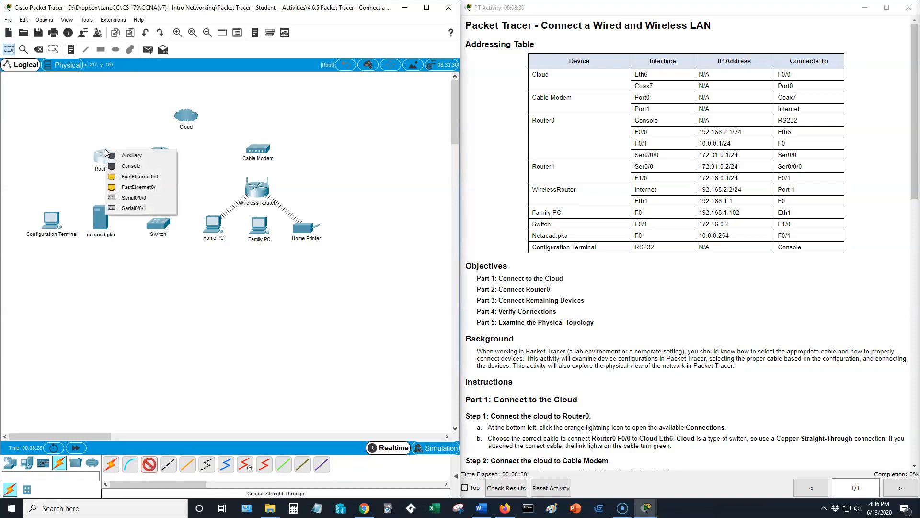
pyautogui.click(132, 180)
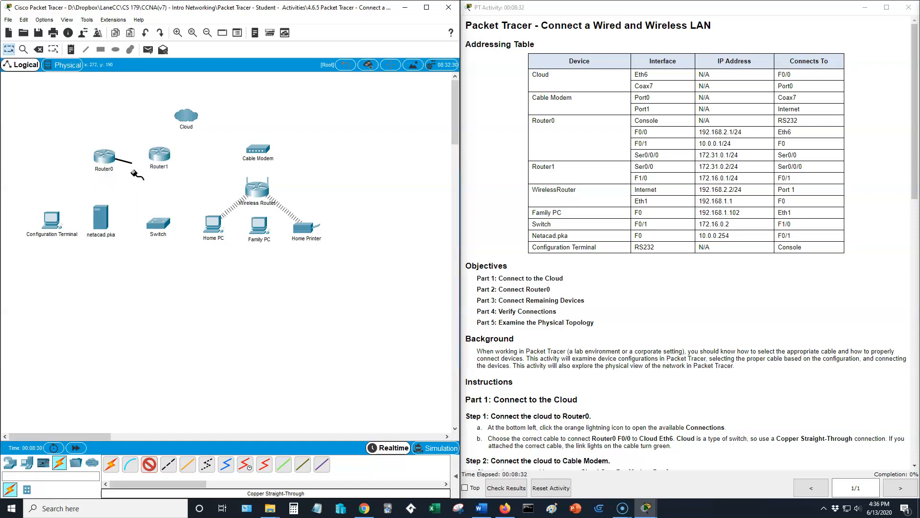
pyautogui.click(183, 116)
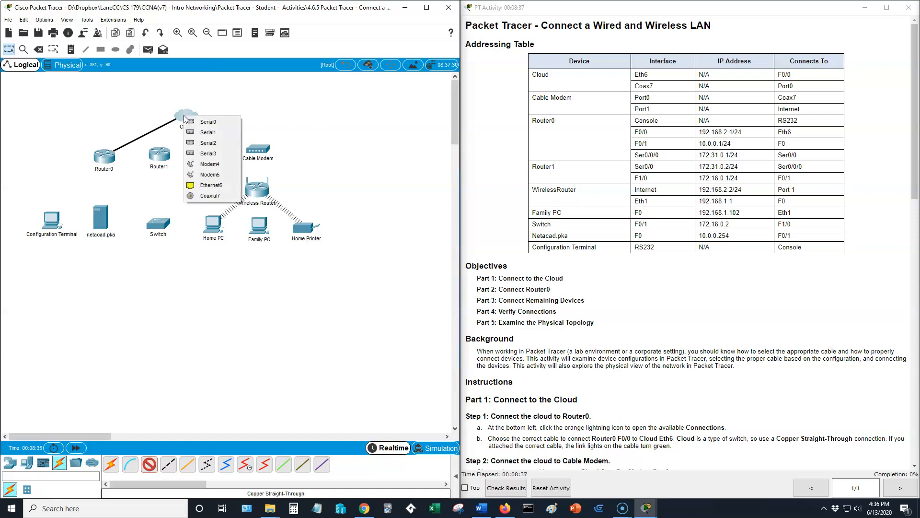
pyautogui.click(208, 185)
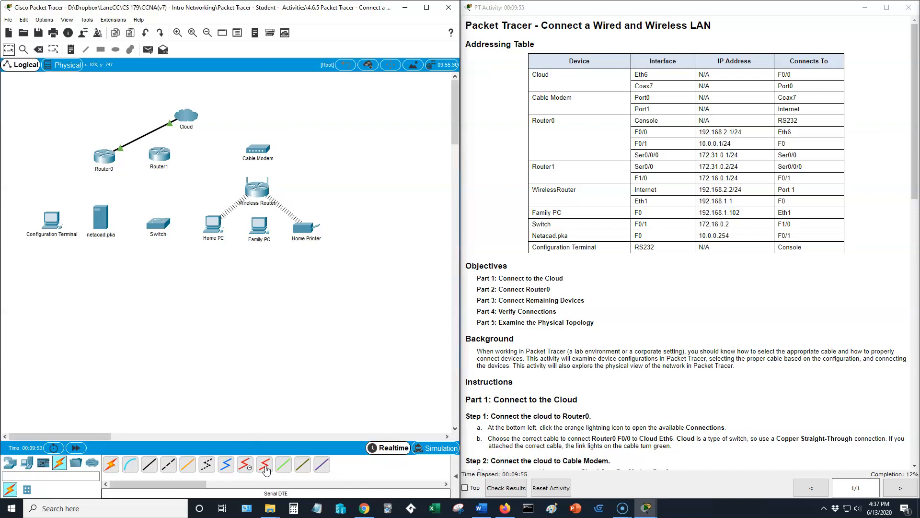
# Connect Router0 Serial0/0/0 to Router1 Serial0/0 with a Serial DCE cable.
pyautogui.click(250, 467)
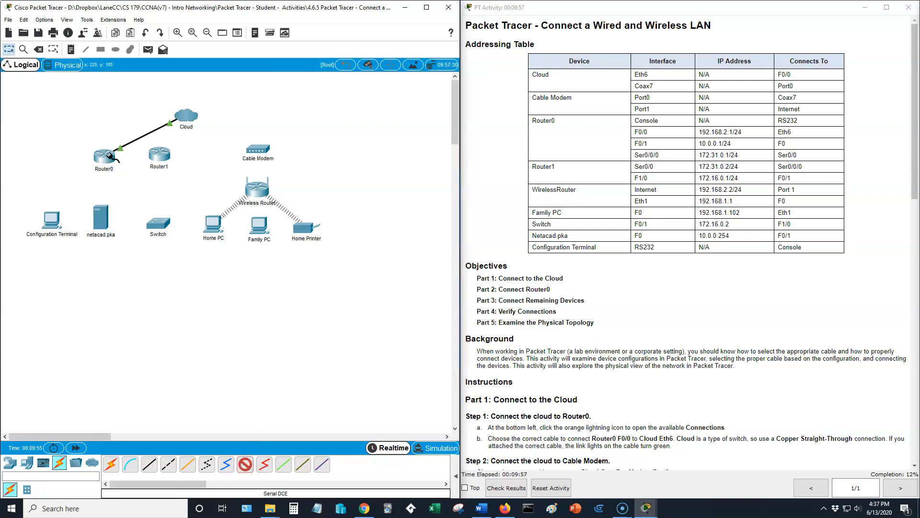
pyautogui.click(110, 155)
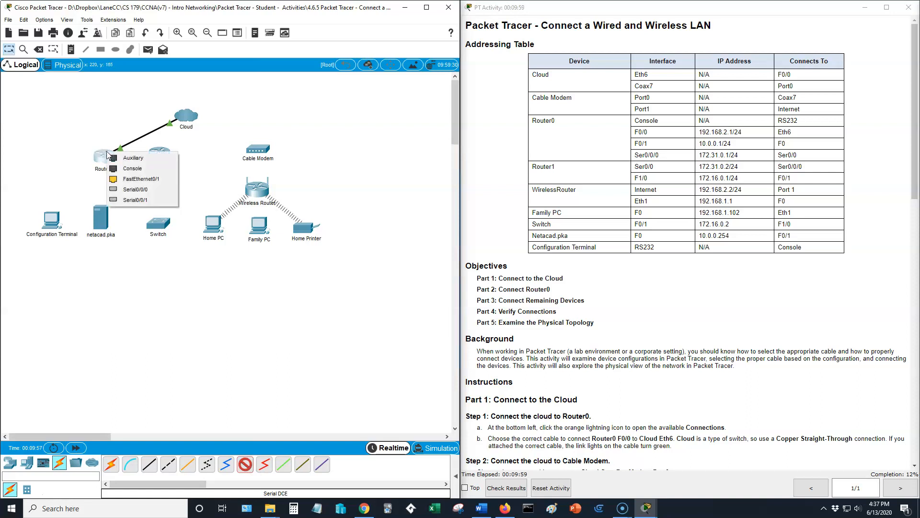
pyautogui.click(127, 190)
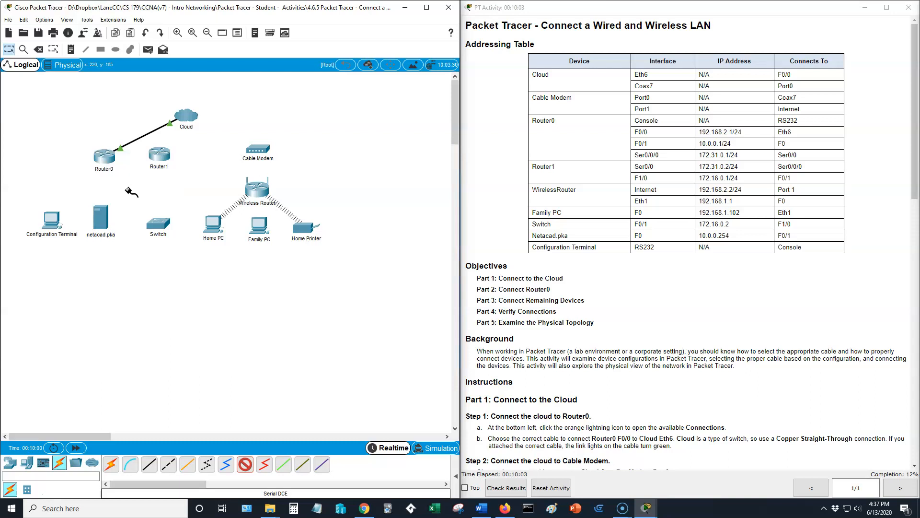
pyautogui.click(159, 155)
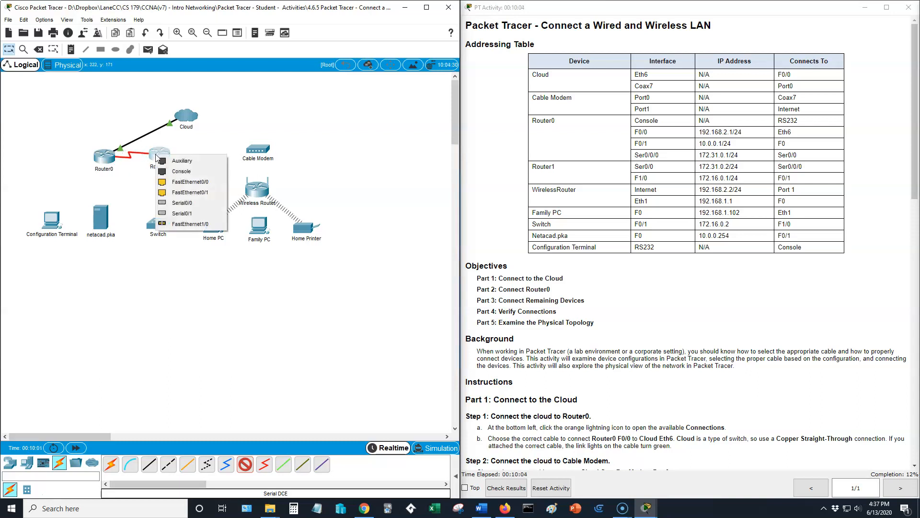
pyautogui.click(180, 207)
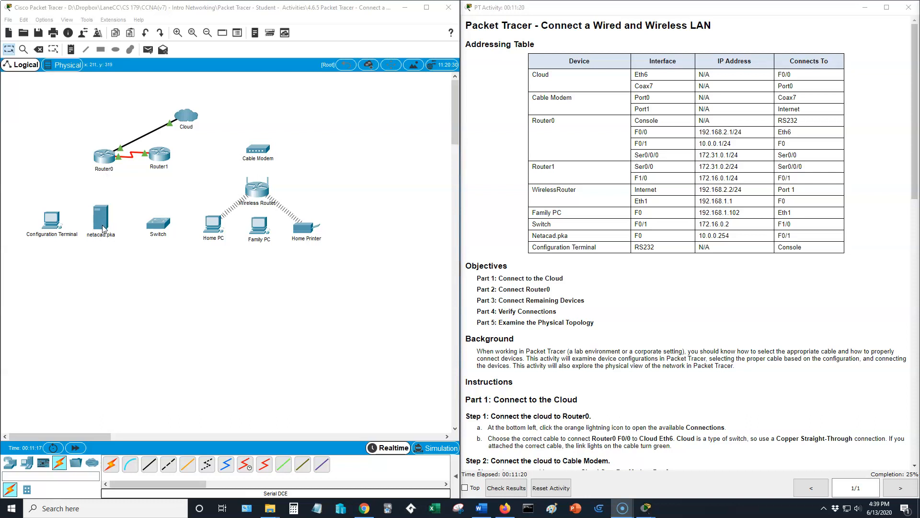
# Connect Router0 FastEthernet0/1 to netacad.pka FastEthernet0 with a Copper Cross-Over cable.
pyautogui.click(167, 466)
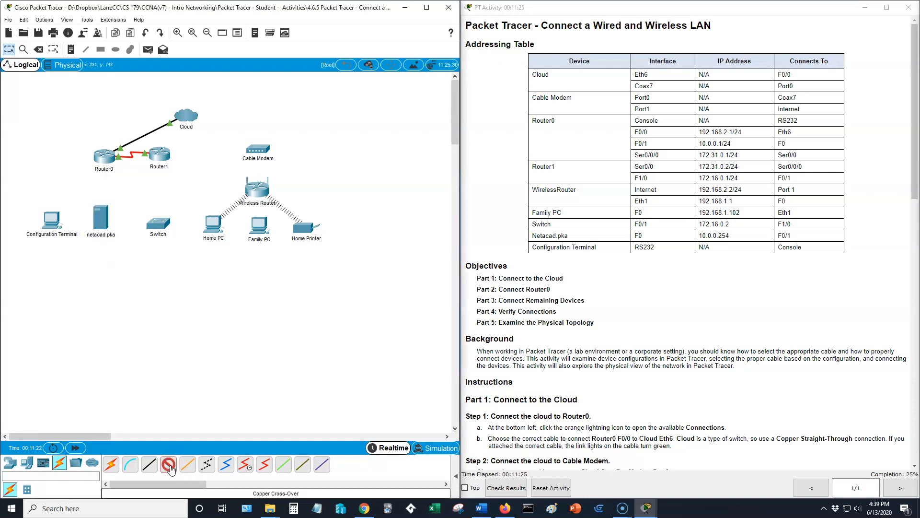
pyautogui.click(101, 156)
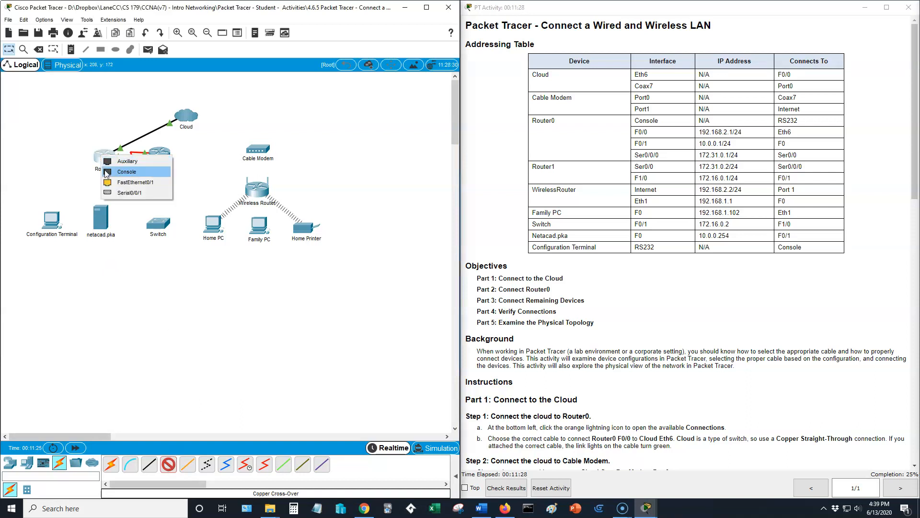
pyautogui.click(113, 185)
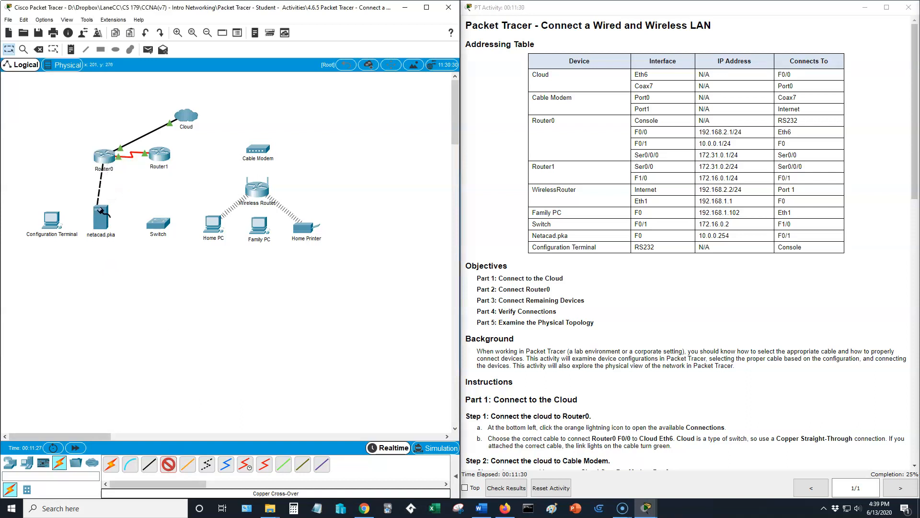
pyautogui.click(105, 217)
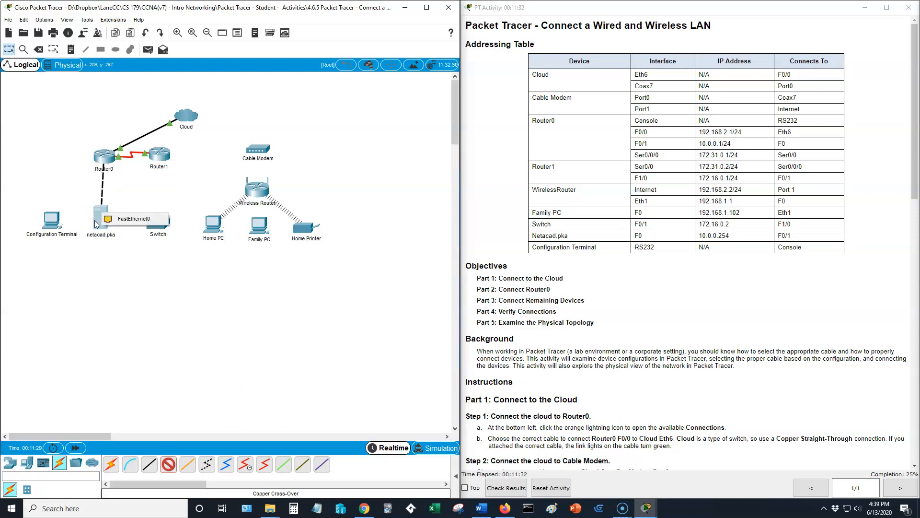
pyautogui.click(124, 221)
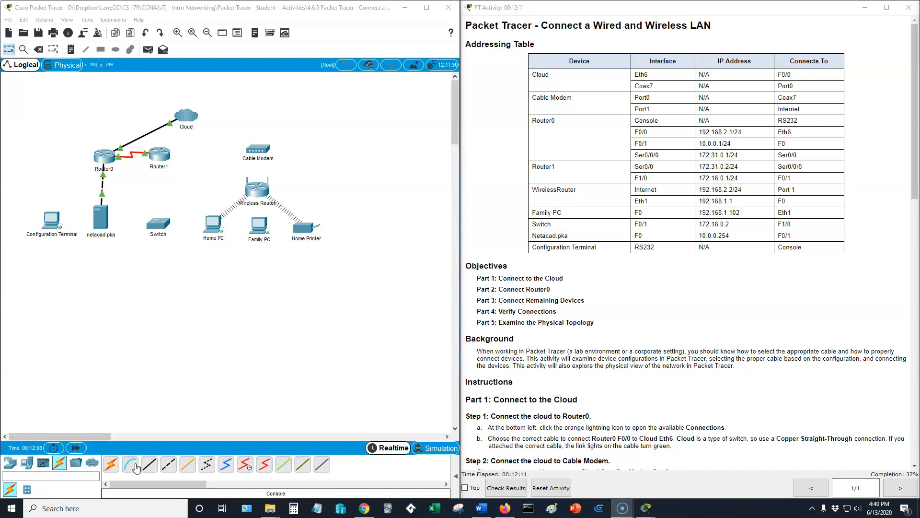
# Connect the Configuration Terminal's RS 232 port to Router0's Console port with a Console cable.
pyautogui.click(133, 467)
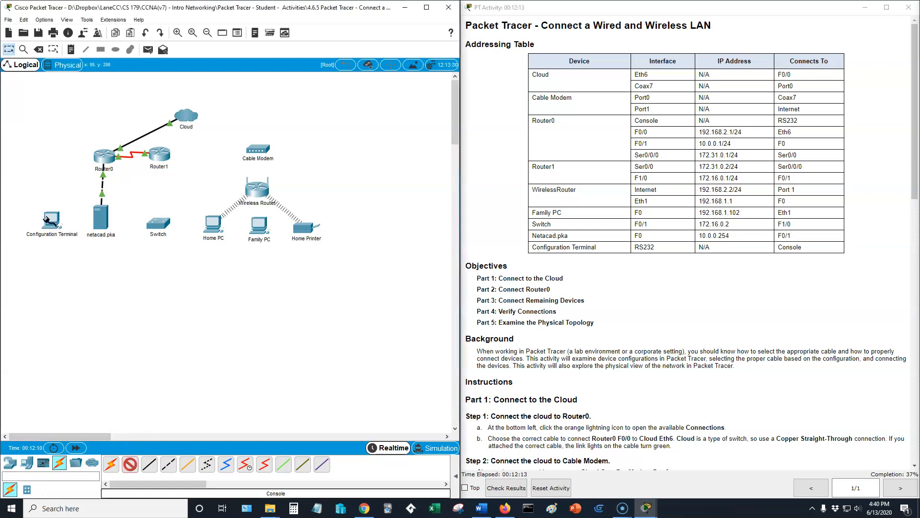
pyautogui.click(49, 219)
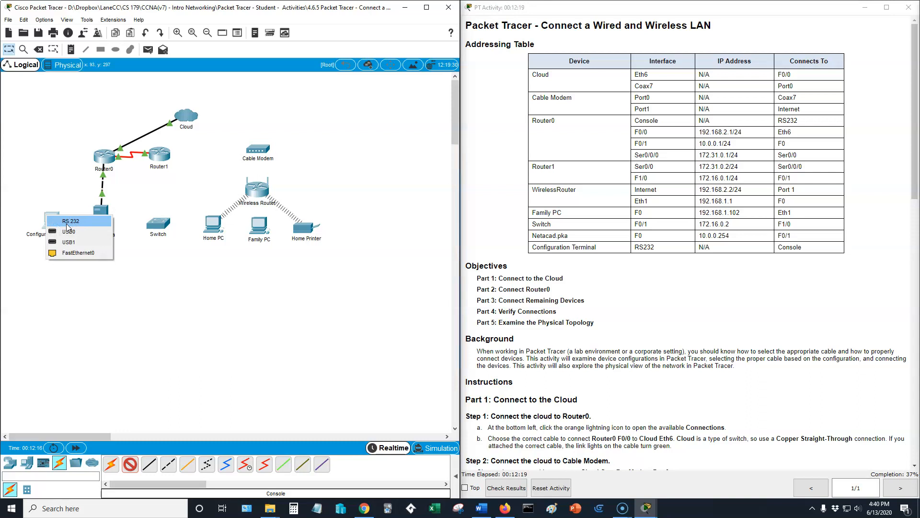
pyautogui.click(72, 223)
pyautogui.click(99, 158)
pyautogui.click(108, 174)
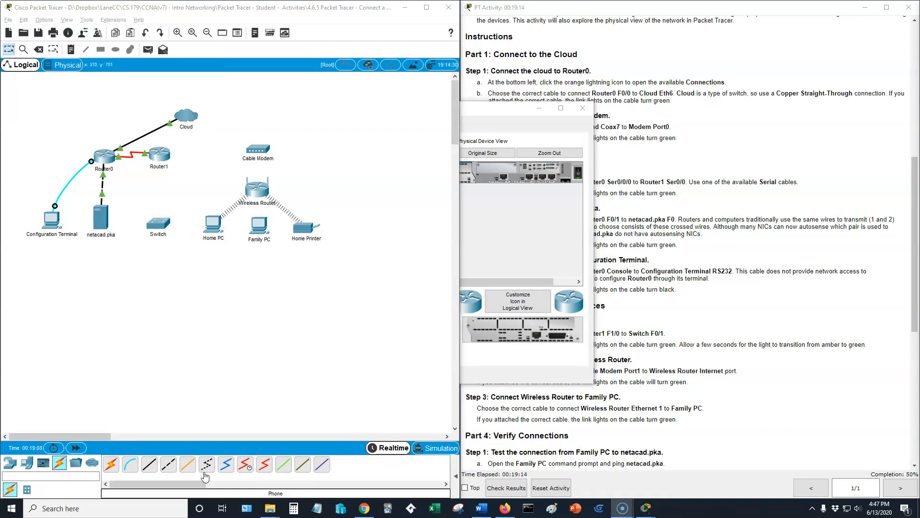
# Connect Cable Modem Port 0 to Cloud Coaxial7 with a Coaxial cable.
pyautogui.click(231, 469)
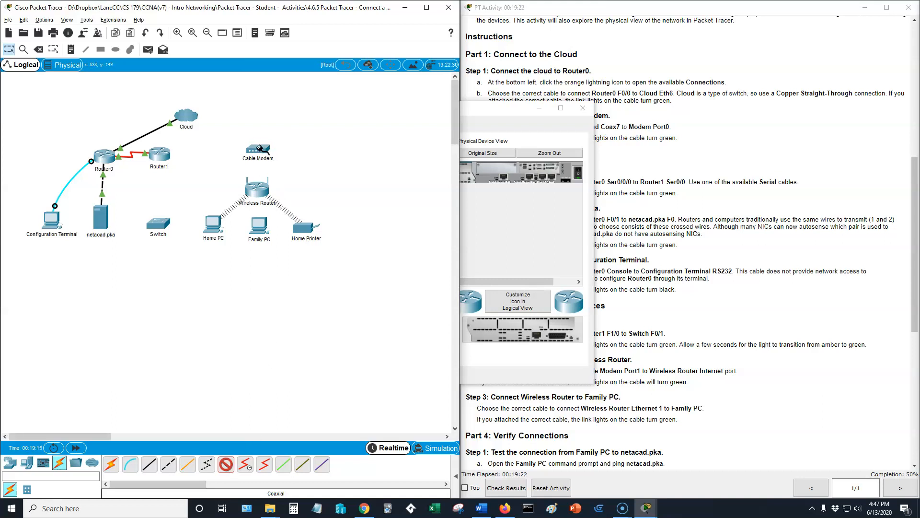
pyautogui.click(258, 147)
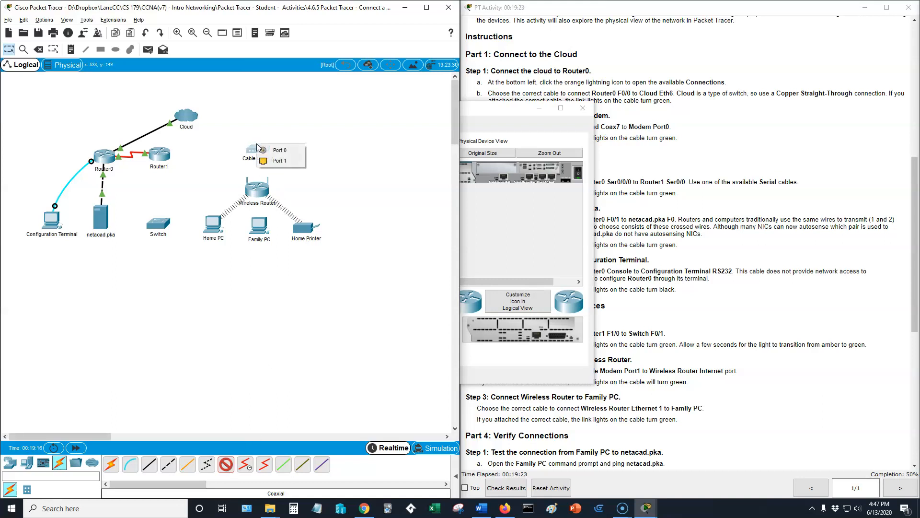
pyautogui.click(285, 150)
pyautogui.click(187, 117)
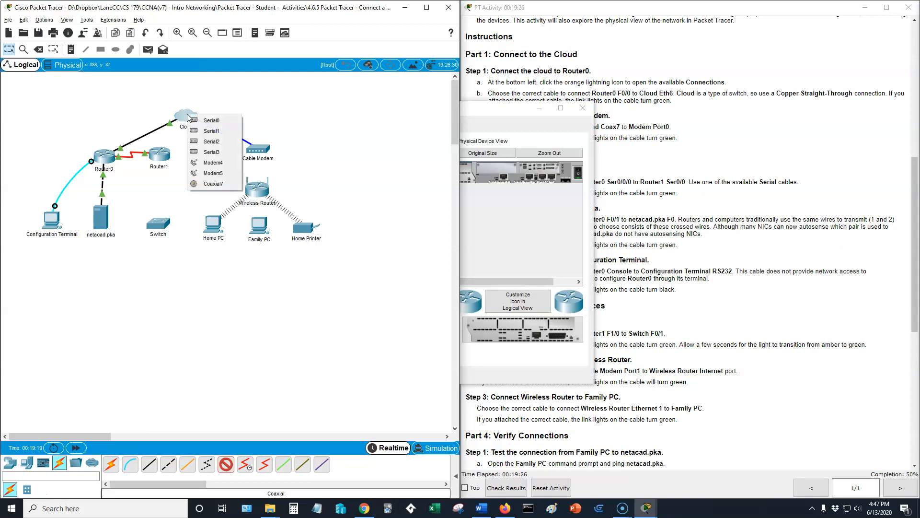
pyautogui.click(206, 183)
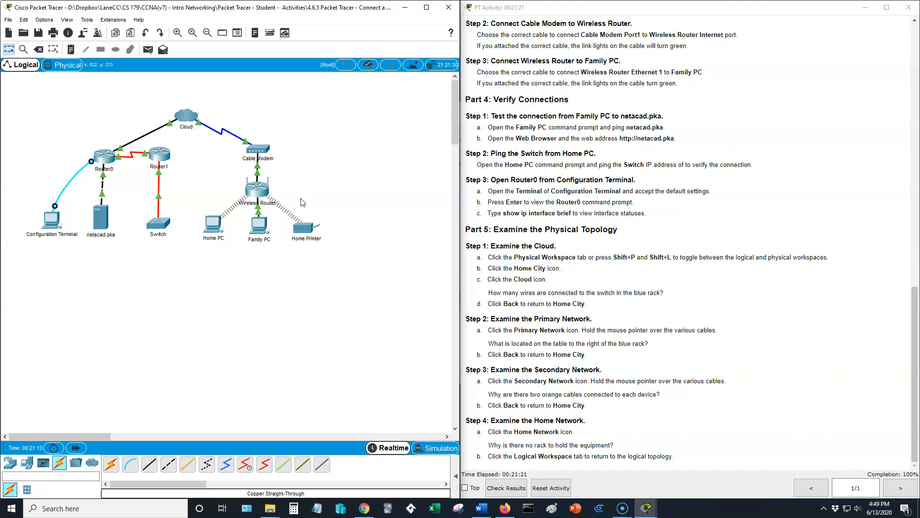
# Ping netacad.pka from Family PC's command prompt, and close the prompt.
pyautogui.click(260, 225)
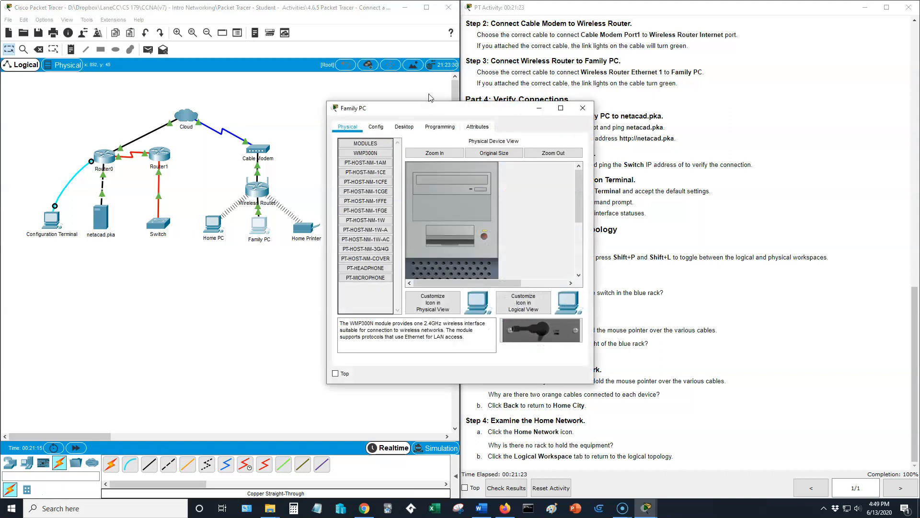
pyautogui.moveTo(448, 111); pyautogui.dragTo(302, 135)
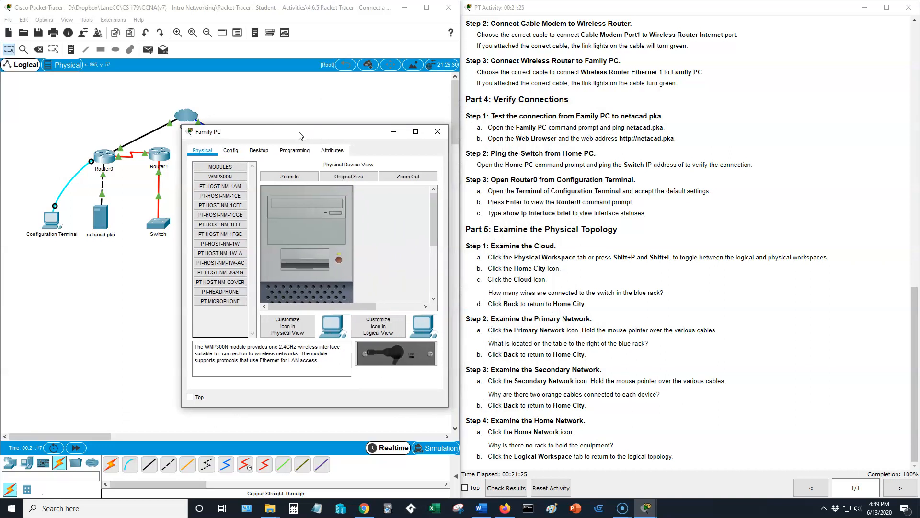
pyautogui.click(259, 150)
pyautogui.click(396, 194)
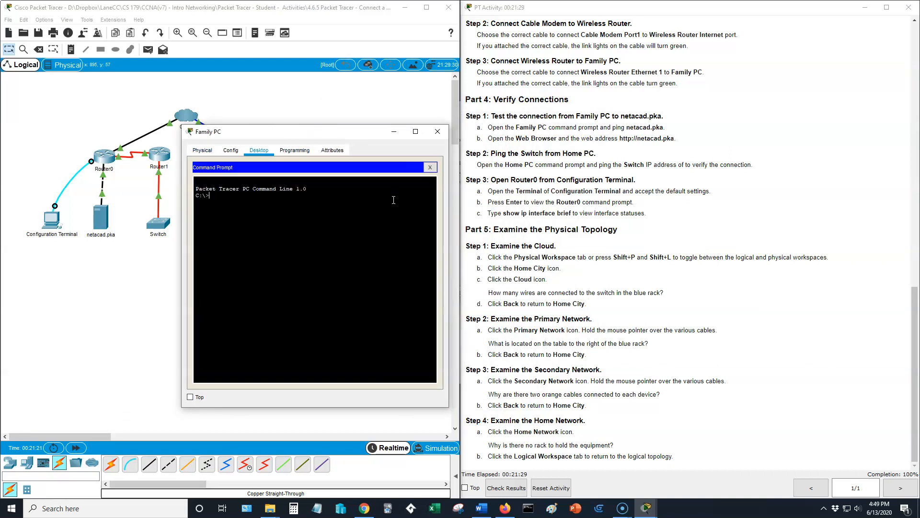
pyautogui.write('pin')
pyautogui.press('BackSpace')
pyautogui.press('BackSpace')
pyautogui.write('ping netacad.pka')
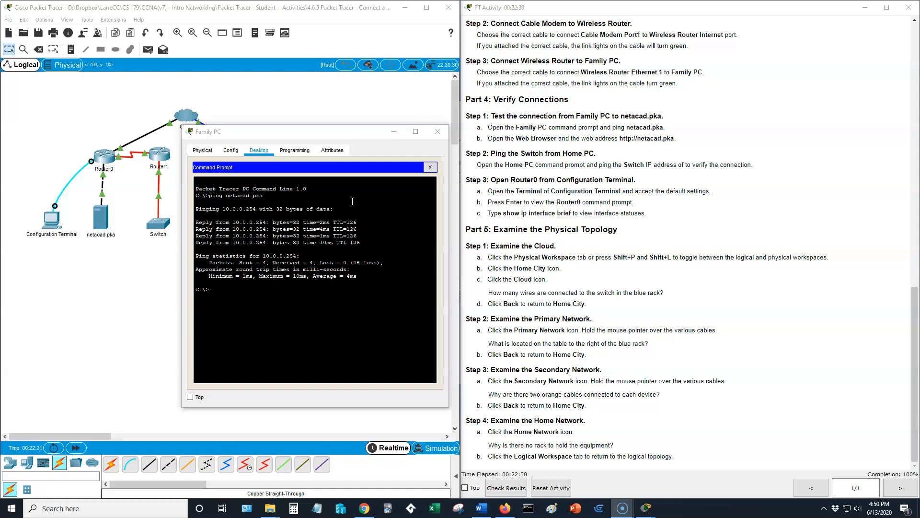
pyautogui.click(430, 166)
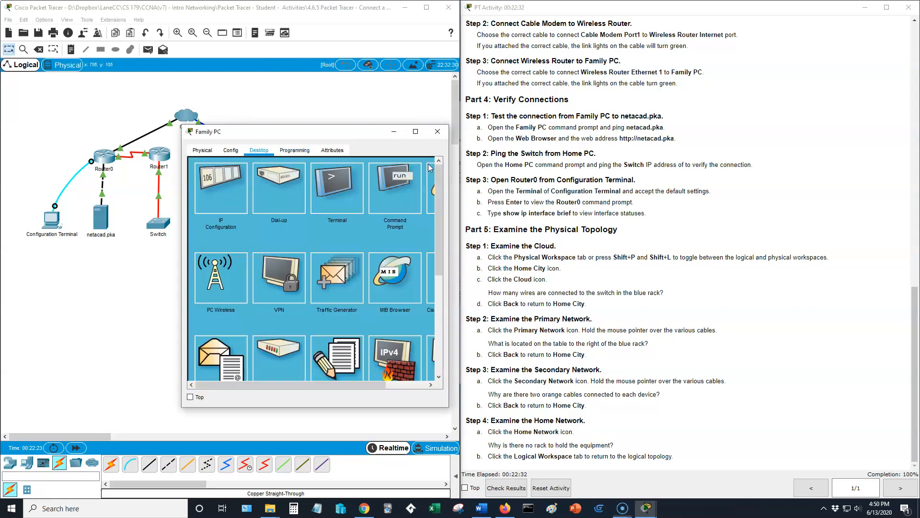
pyautogui.click(429, 180)
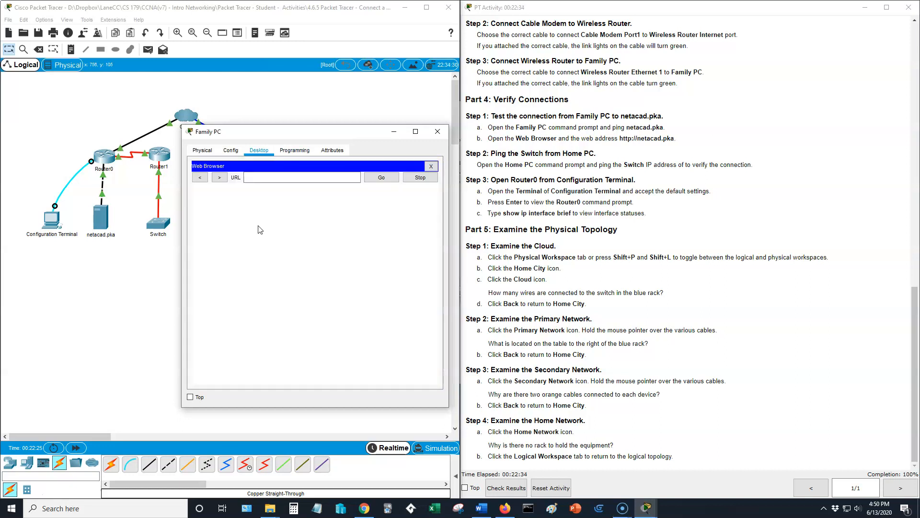
pyautogui.click(284, 176)
pyautogui.write('netwa')
pyautogui.press('BackSpace')
pyautogui.write('acad.pka')
pyautogui.press('Return')
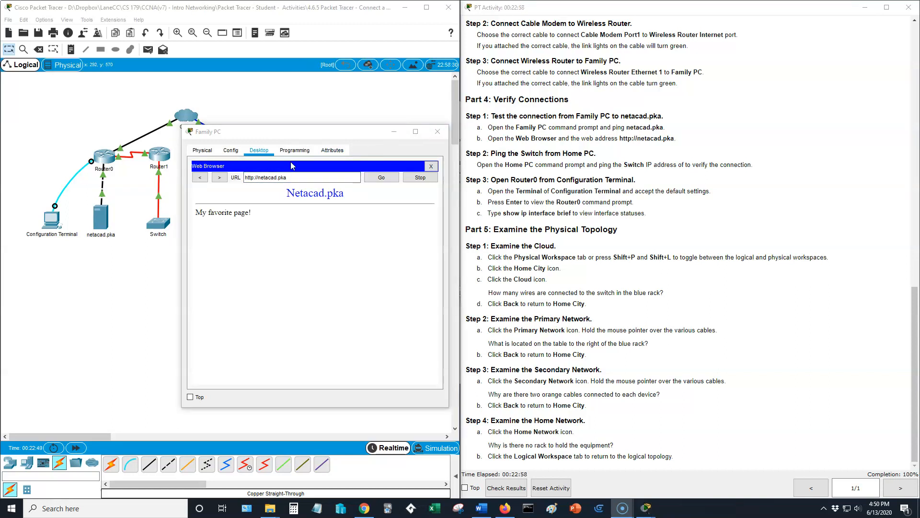
pyautogui.click(431, 165)
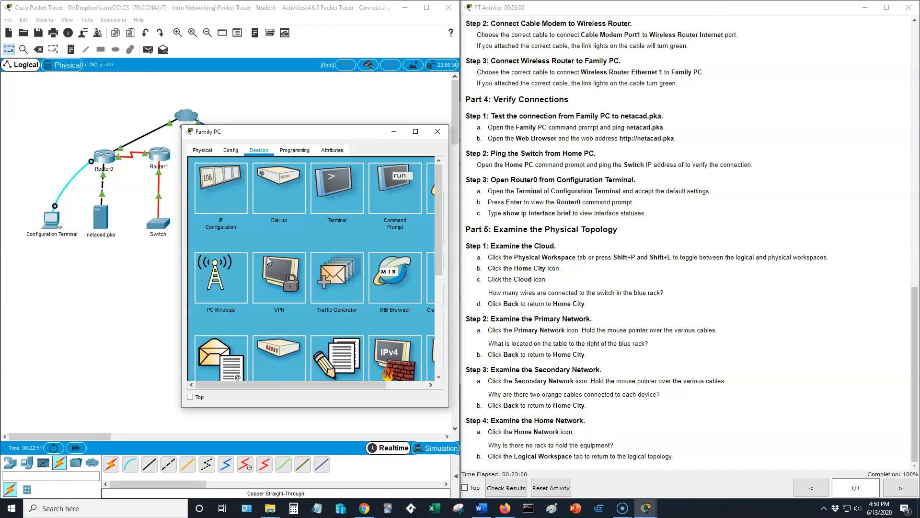
pyautogui.click(403, 186)
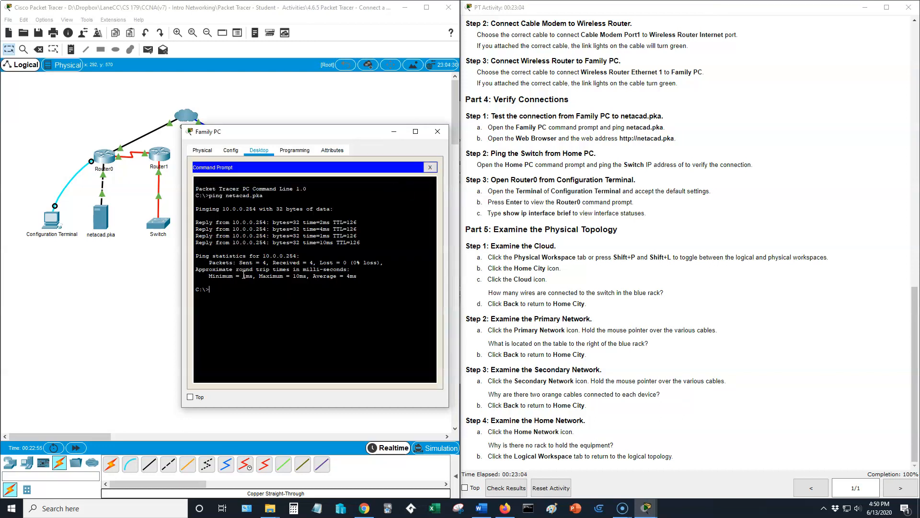
pyautogui.click(438, 132)
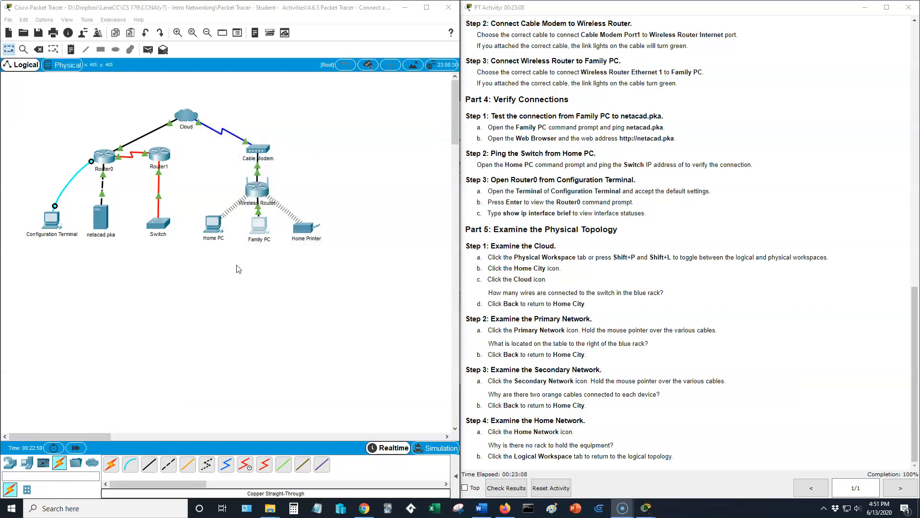
# Ping the Switch at 172.16.0.2 from Home PC's command prompt, and close the Home PC window.
pyautogui.click(215, 224)
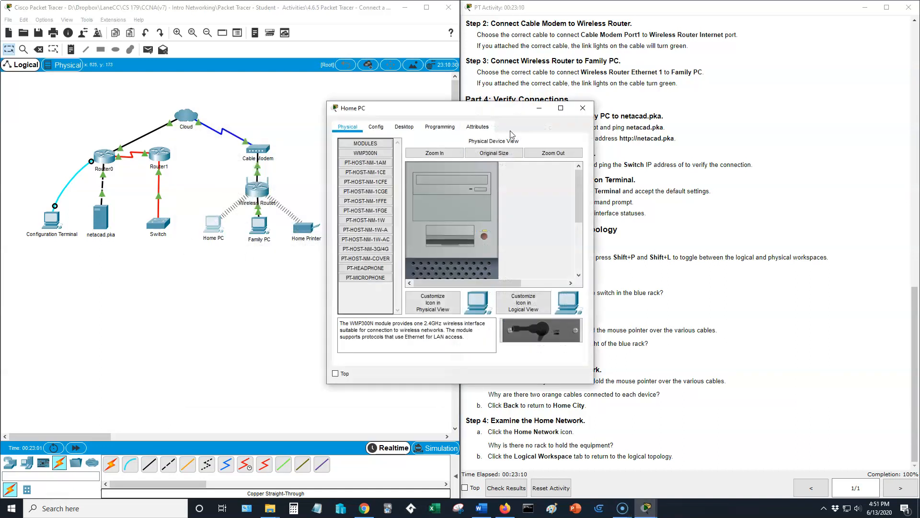
pyautogui.moveTo(496, 115); pyautogui.dragTo(307, 146)
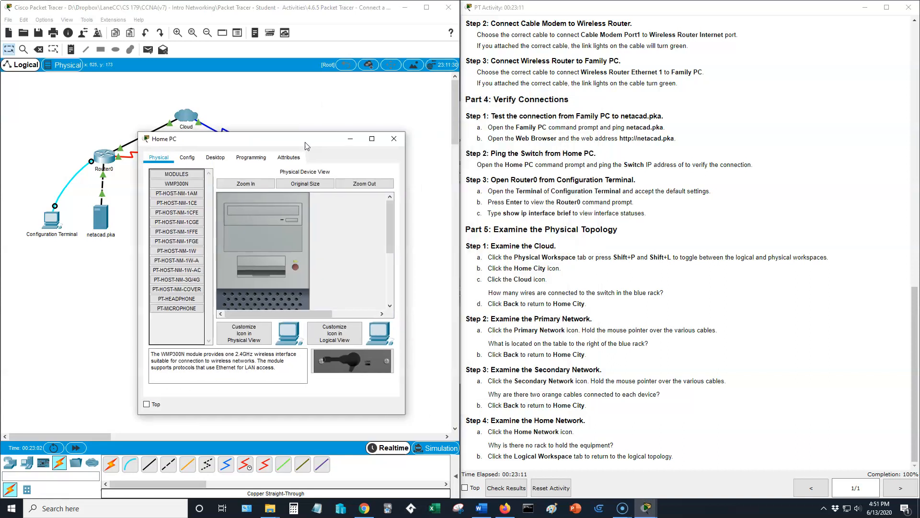
pyautogui.click(215, 157)
pyautogui.click(357, 189)
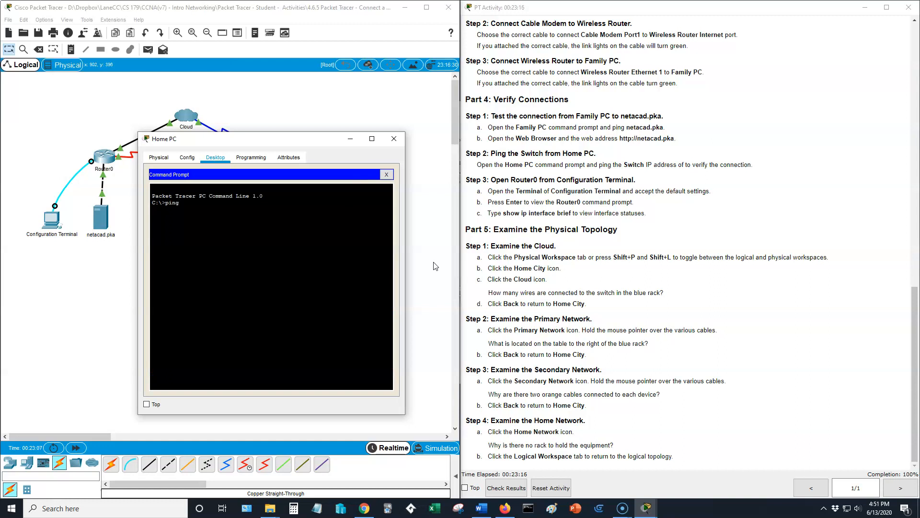
pyautogui.scroll(10, 724, 321)
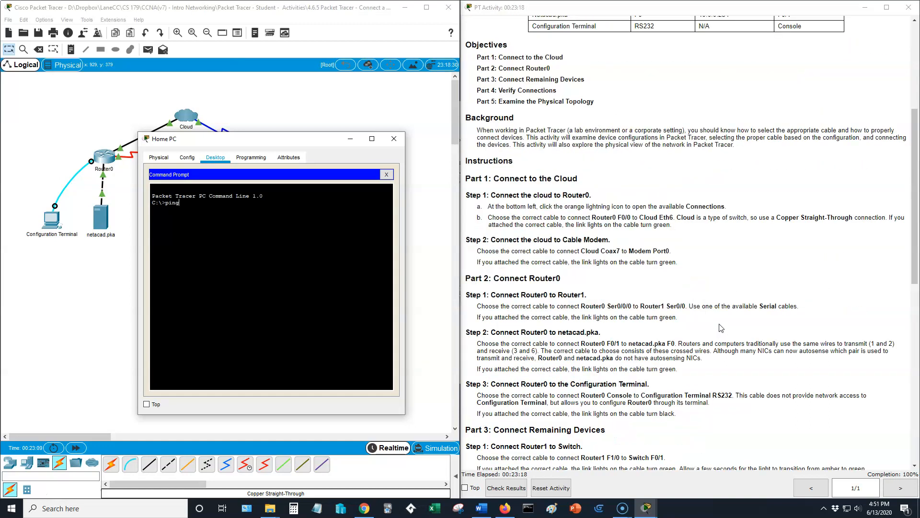
pyautogui.scroll(5, 722, 328)
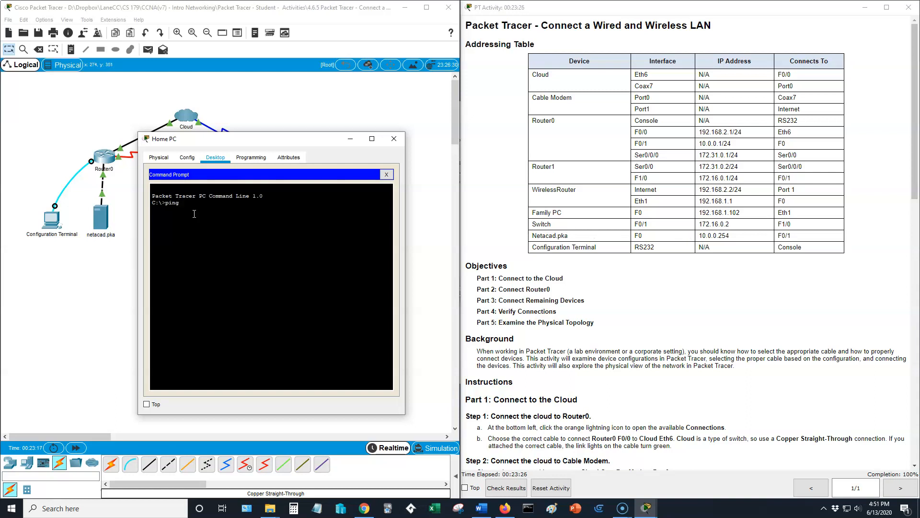
pyautogui.write('172.16.0.2')
pyautogui.press('Return')
pyautogui.click(628, 301)
pyautogui.scroll(-10, 629, 301)
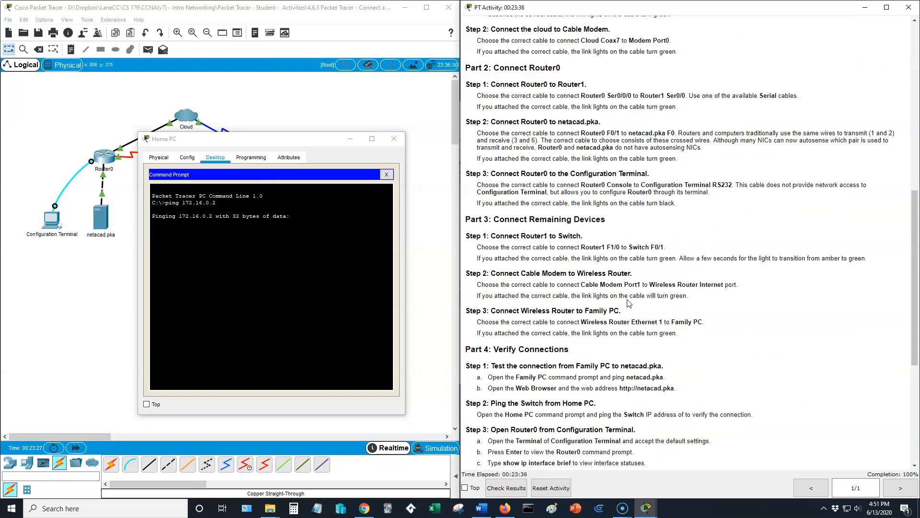
pyautogui.scroll(-3, 628, 301)
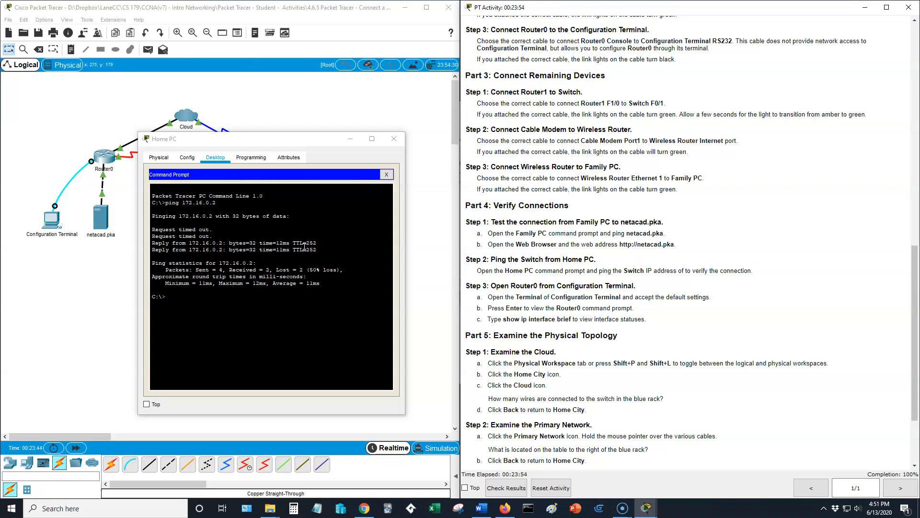
pyautogui.moveTo(265, 146); pyautogui.dragTo(268, 253)
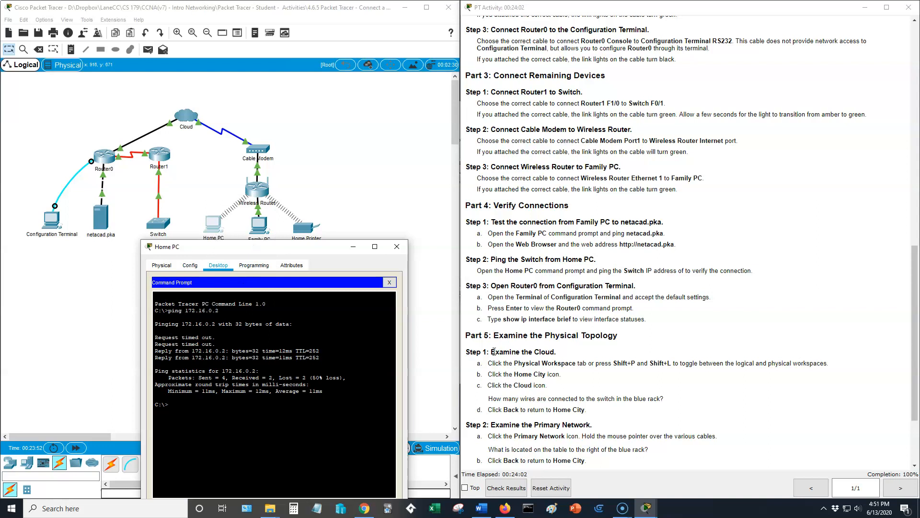
pyautogui.click(397, 246)
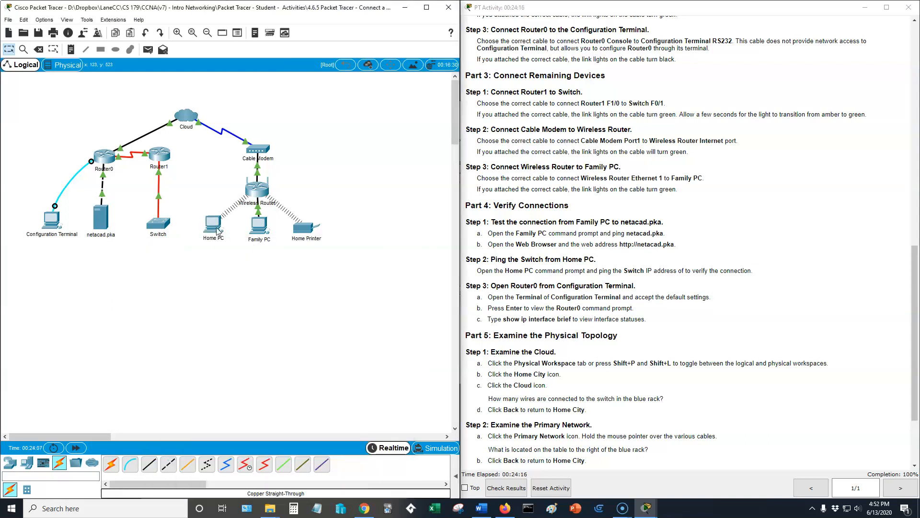
# Start a terminal session on Configuration Terminal with the default port settings and bring up the Router0 command prompt.
pyautogui.click(53, 223)
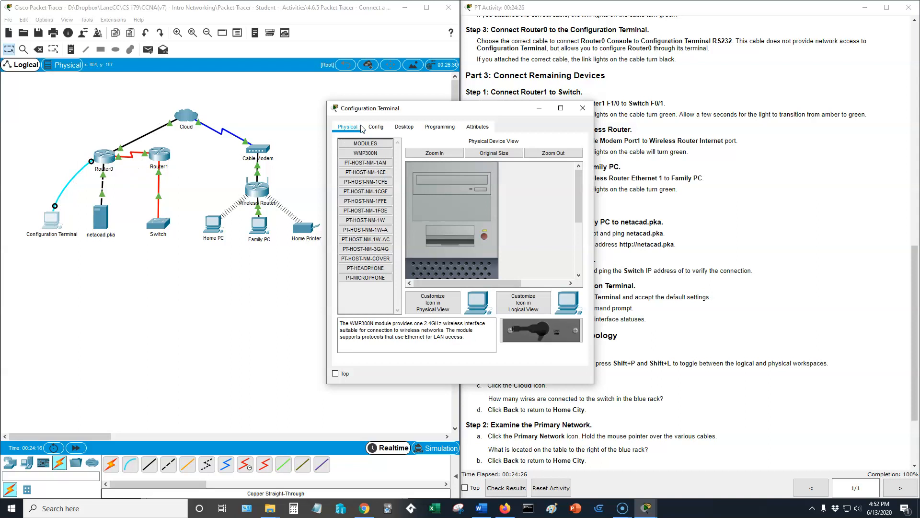
pyautogui.click(404, 127)
pyautogui.click(474, 162)
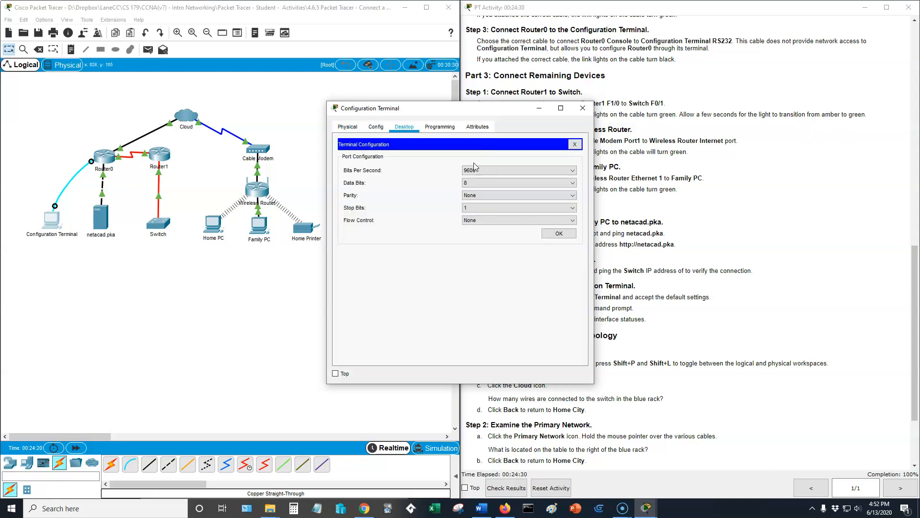
pyautogui.click(557, 234)
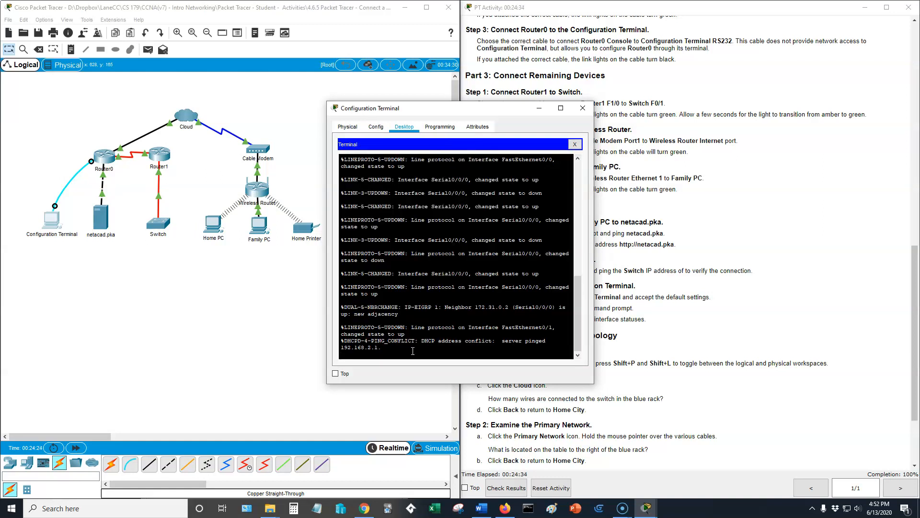
pyautogui.press('Return')
pyautogui.click(839, 213)
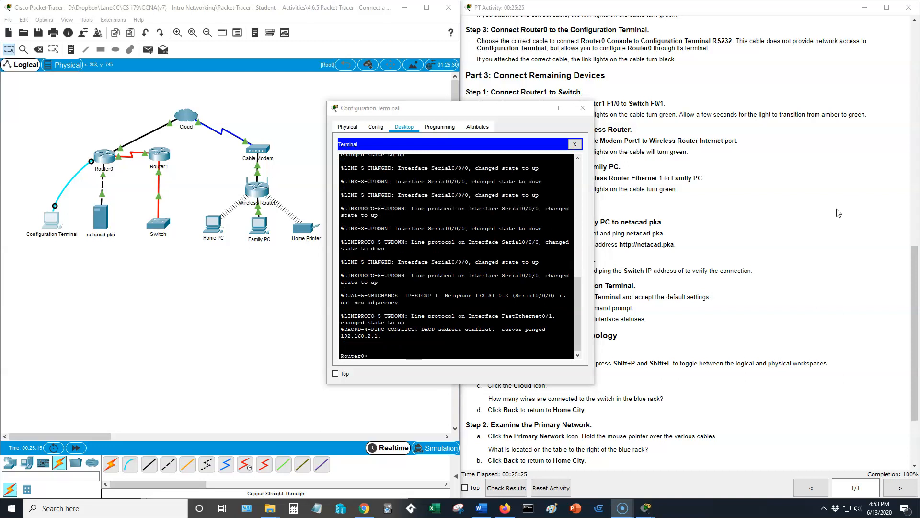
# Run show ip interface brief on Router0 to view its interface statuses, and close the Configuration Terminal window.
pyautogui.click(455, 340)
pyautogui.moveTo(524, 115); pyautogui.dragTo(348, 119)
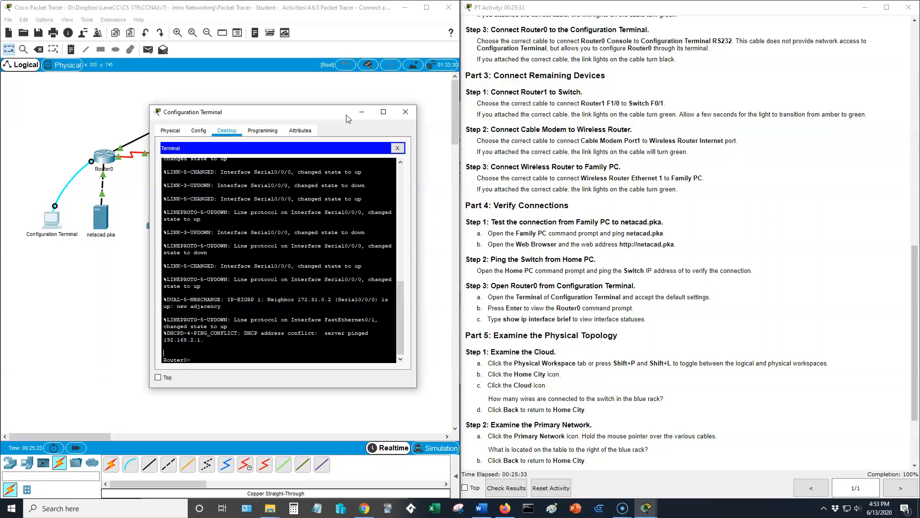
pyautogui.write('show ip interface brief')
pyautogui.press('Return')
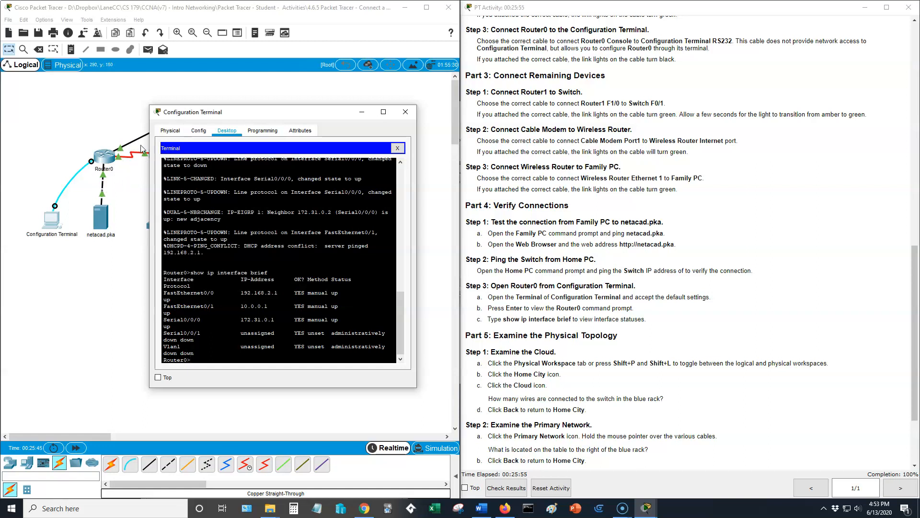
pyautogui.click(406, 112)
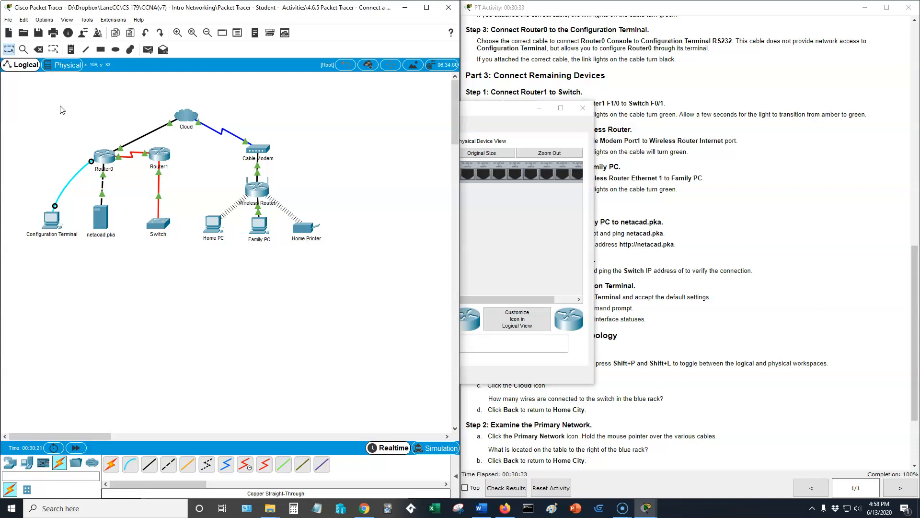
# Switch to the physical workspace, look over the Intercity map and enter Home City.
pyautogui.click(65, 66)
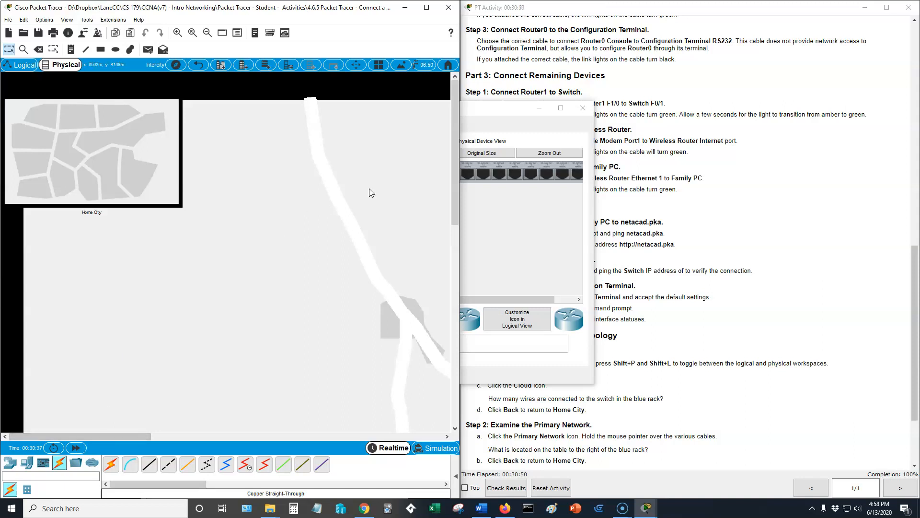
pyautogui.moveTo(123, 433); pyautogui.dragTo(249, 430)
pyautogui.moveTo(457, 153); pyautogui.dragTo(457, 182)
pyautogui.moveTo(266, 436); pyautogui.dragTo(94, 444)
pyautogui.scroll(3, 455, 246)
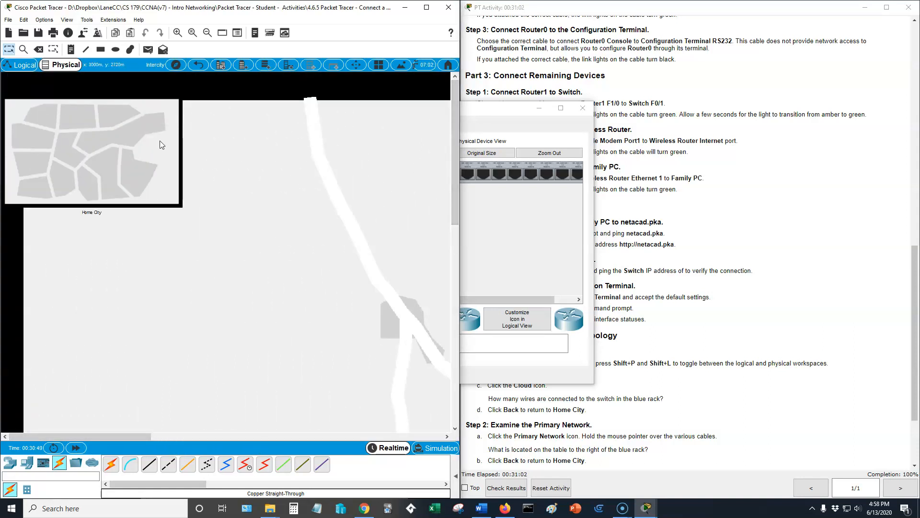
pyautogui.click(104, 156)
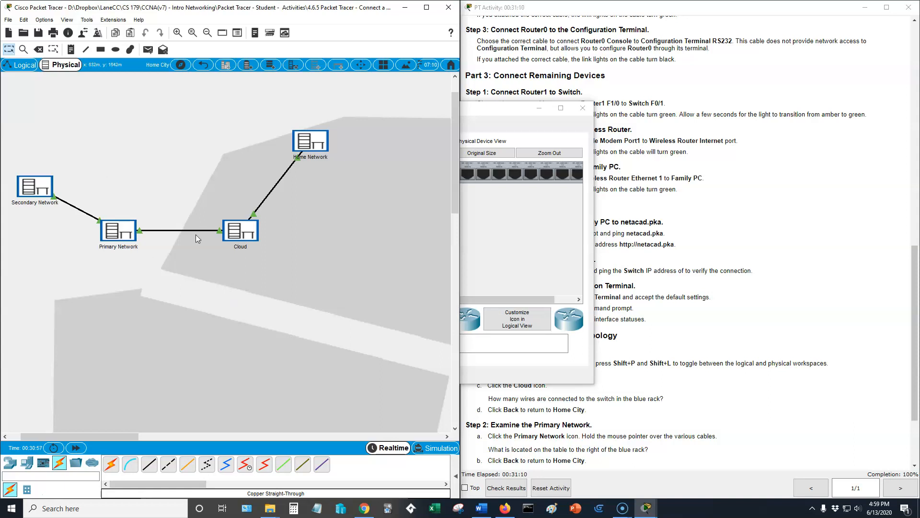
# Examine the cables in Home City's Cloud rack, compare them with the logical topology, and return to the logical workspace.
pyautogui.click(22, 64)
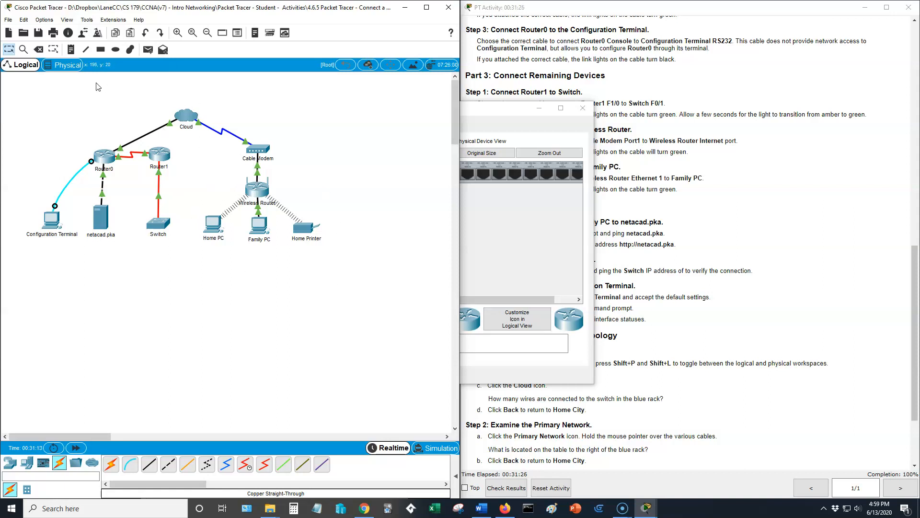
pyautogui.click(65, 65)
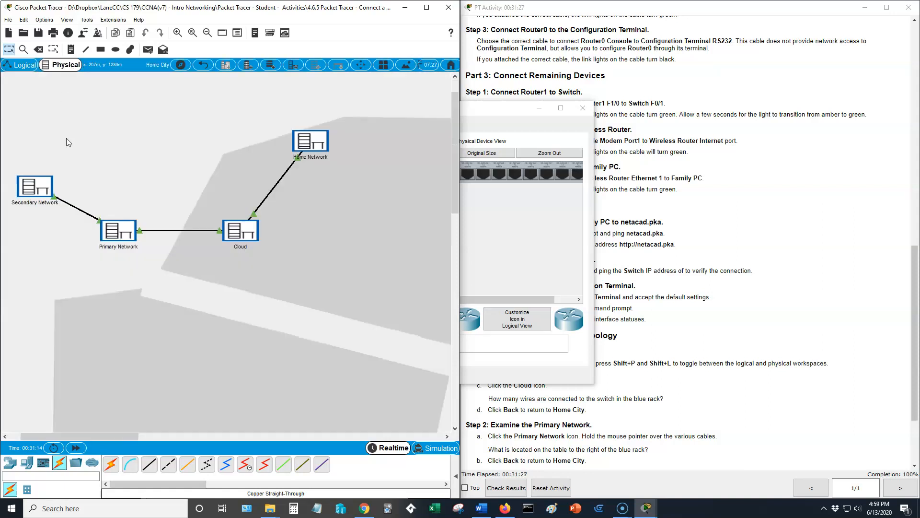
pyautogui.click(239, 235)
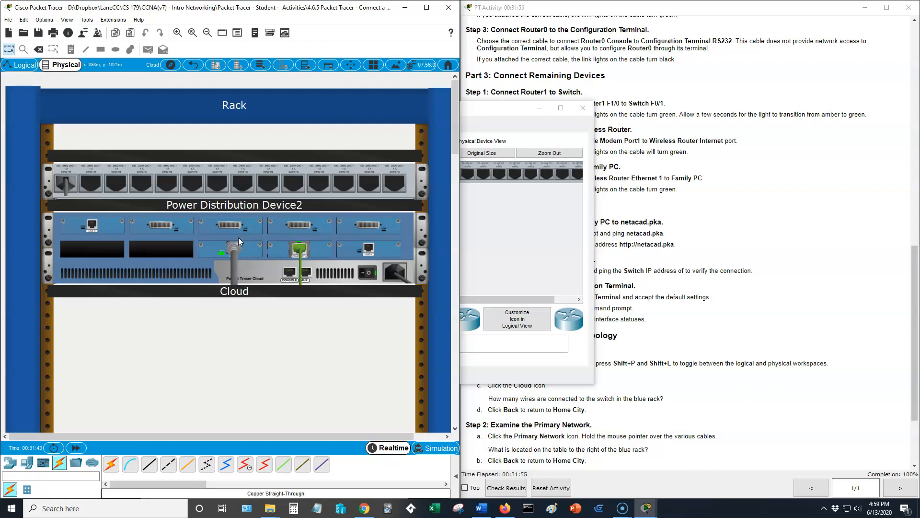
pyautogui.click(20, 65)
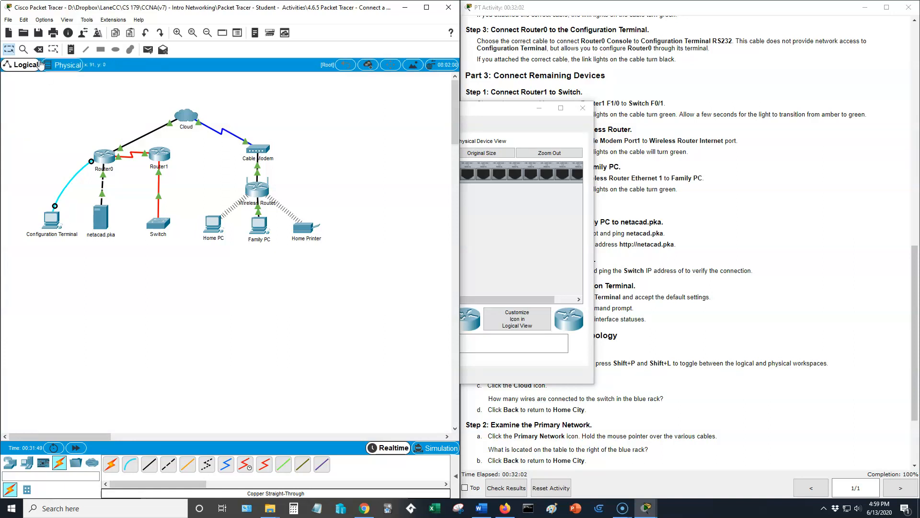
pyautogui.click(62, 64)
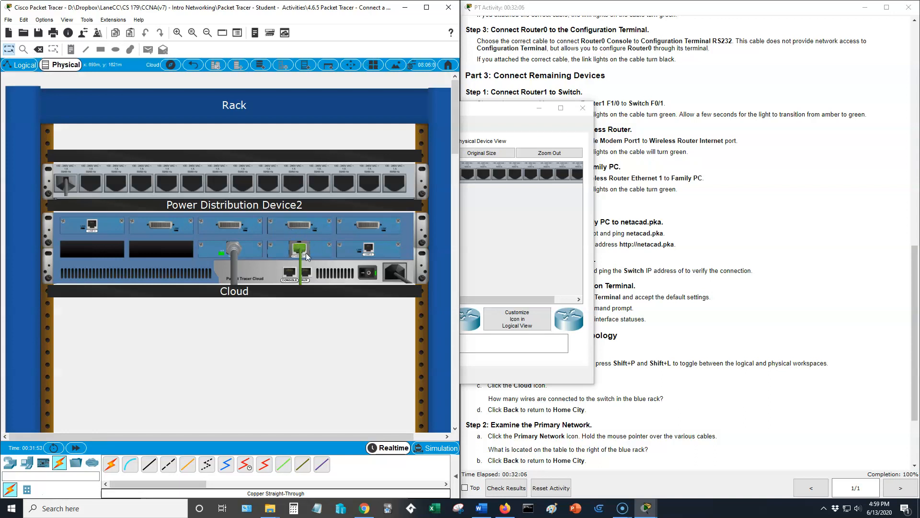
pyautogui.click(20, 66)
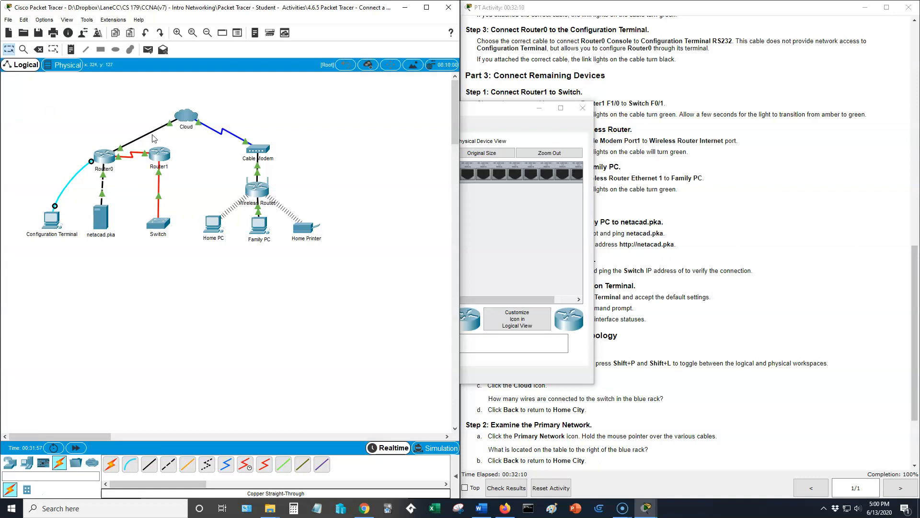
# Look over the full Cloud rack in the physical workspace and return to Home City.
pyautogui.click(63, 65)
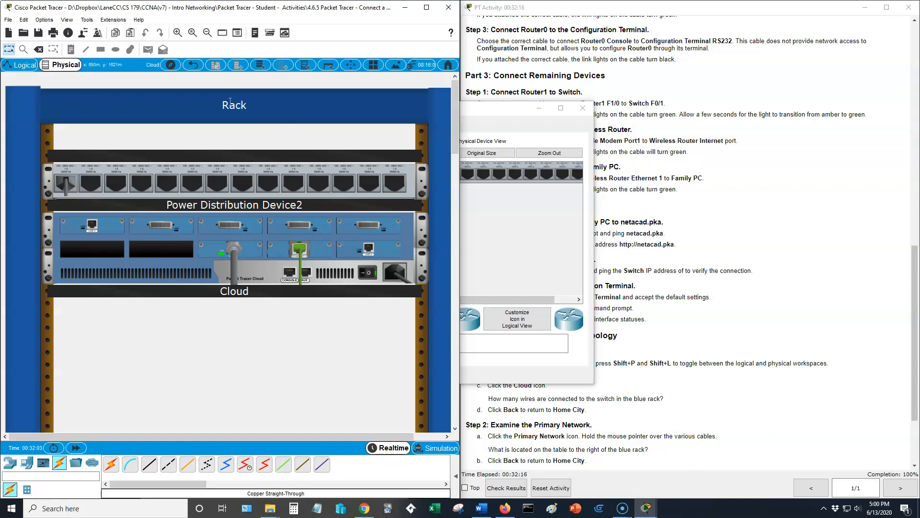
pyautogui.click(207, 34)
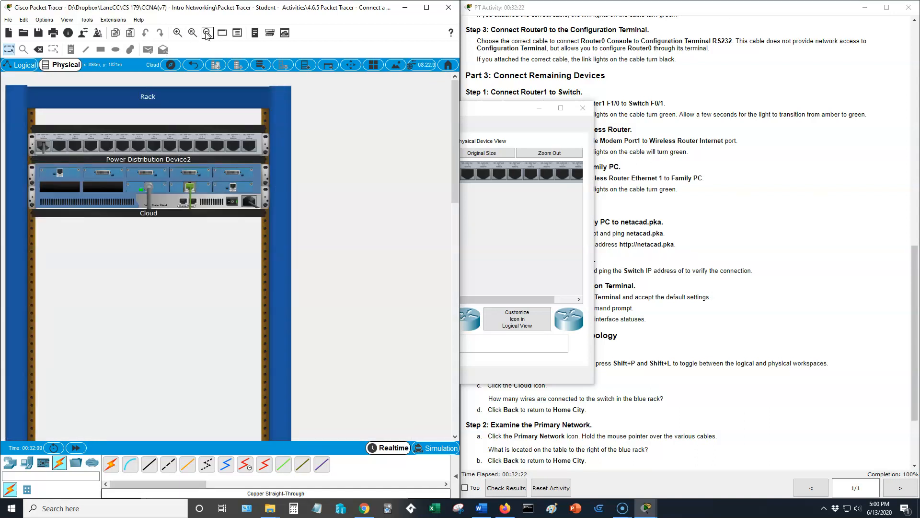
pyautogui.click(207, 33)
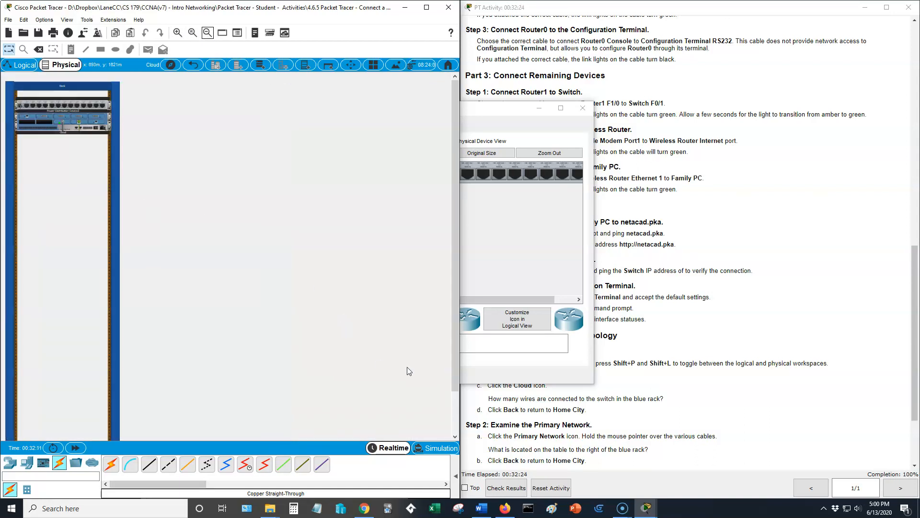
pyautogui.scroll(-1, 455, 281)
pyautogui.moveTo(454, 281); pyautogui.dragTo(448, 255)
pyautogui.click(198, 66)
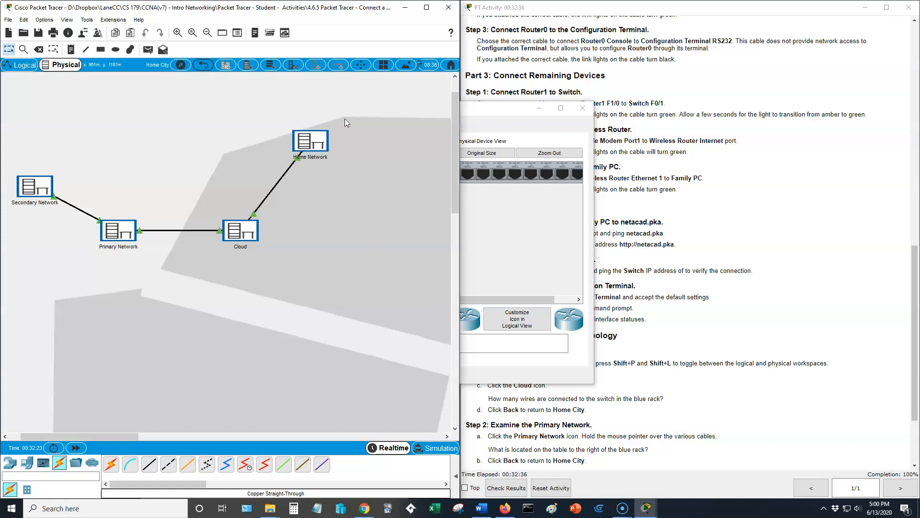
pyautogui.click(124, 240)
pyautogui.press('super+p')
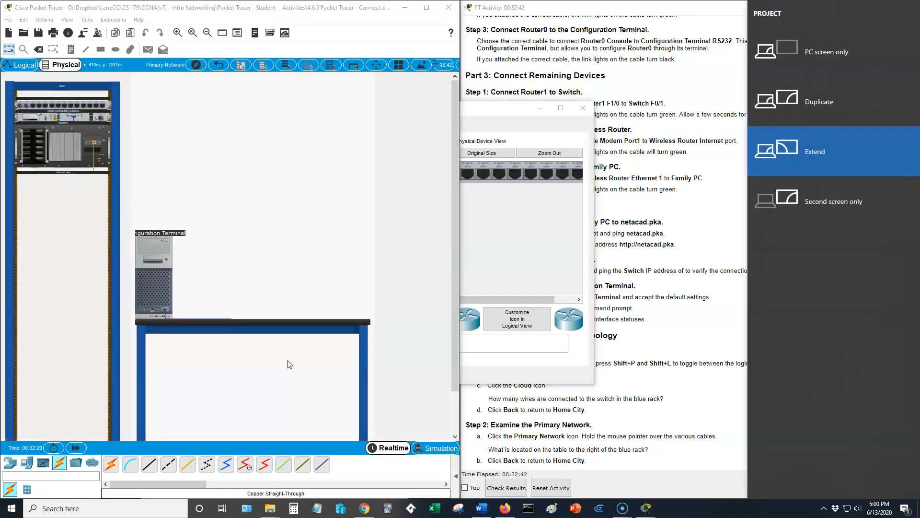
pyautogui.click(255, 209)
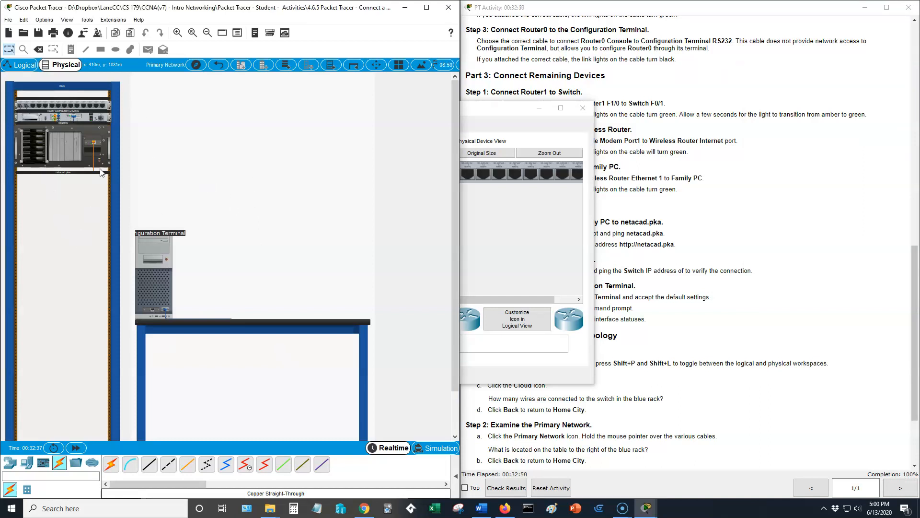
pyautogui.click(165, 294)
pyautogui.press('super+p')
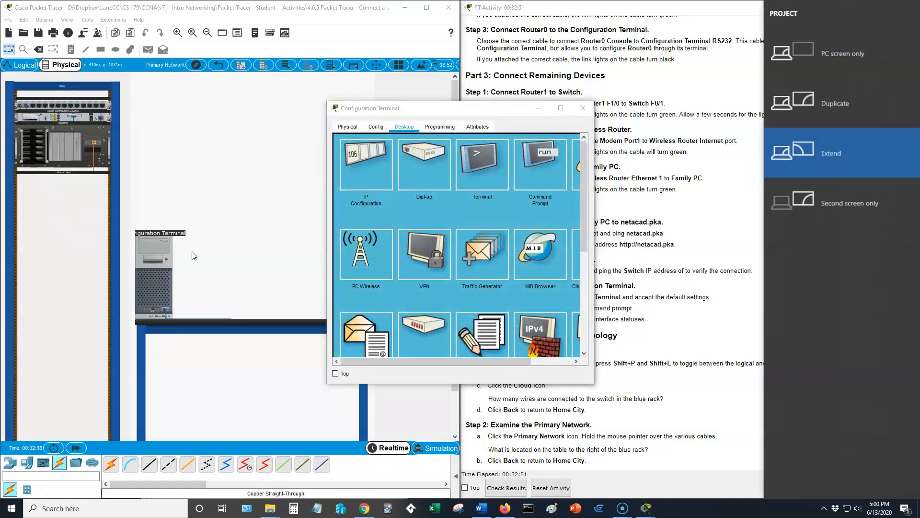
pyautogui.click(430, 102)
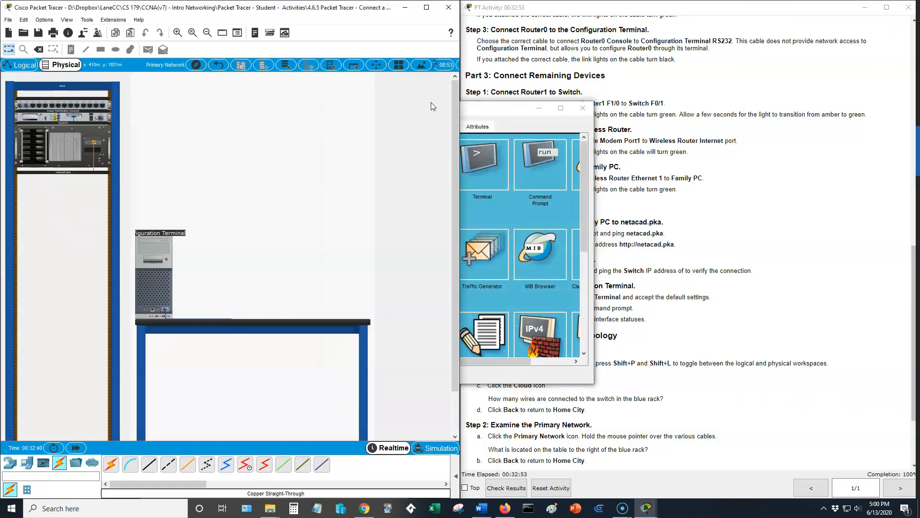
pyautogui.click(472, 139)
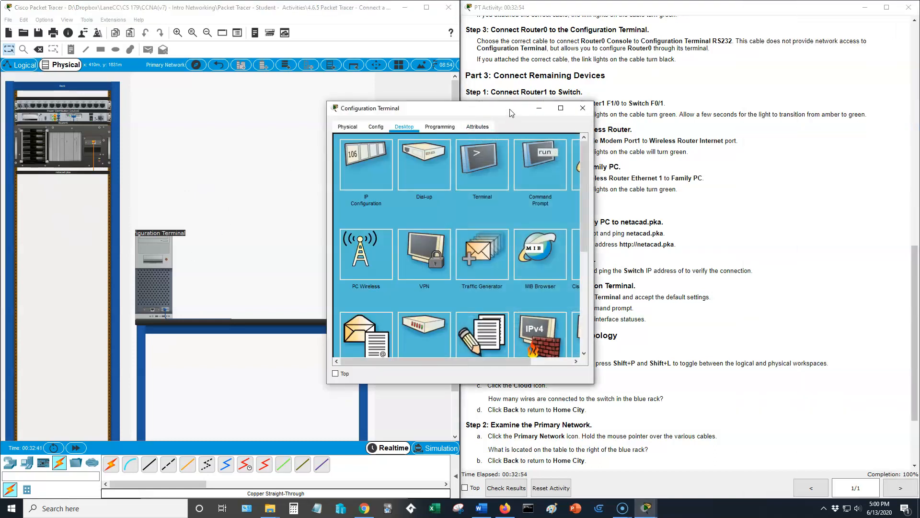
pyautogui.click(584, 109)
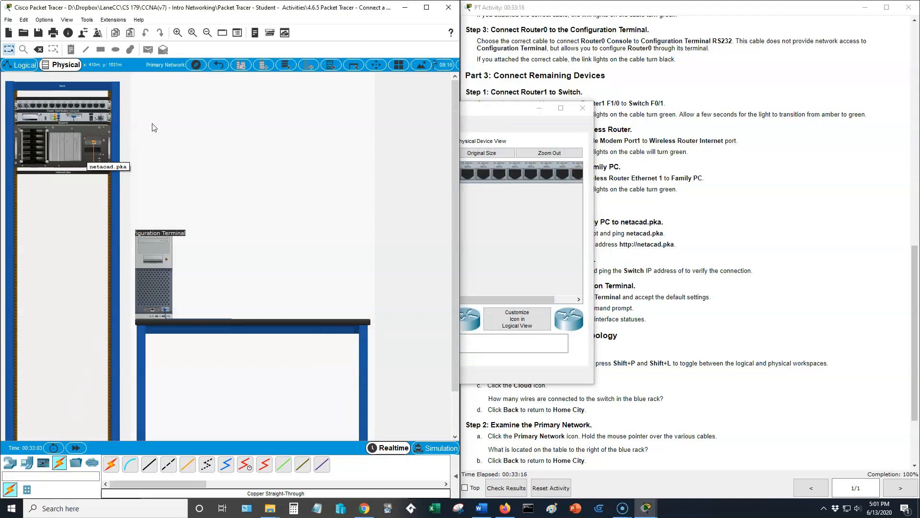
# Inspect the cable details on Router0 and netacad.pka in the Primary Network rack.
pyautogui.click(177, 33)
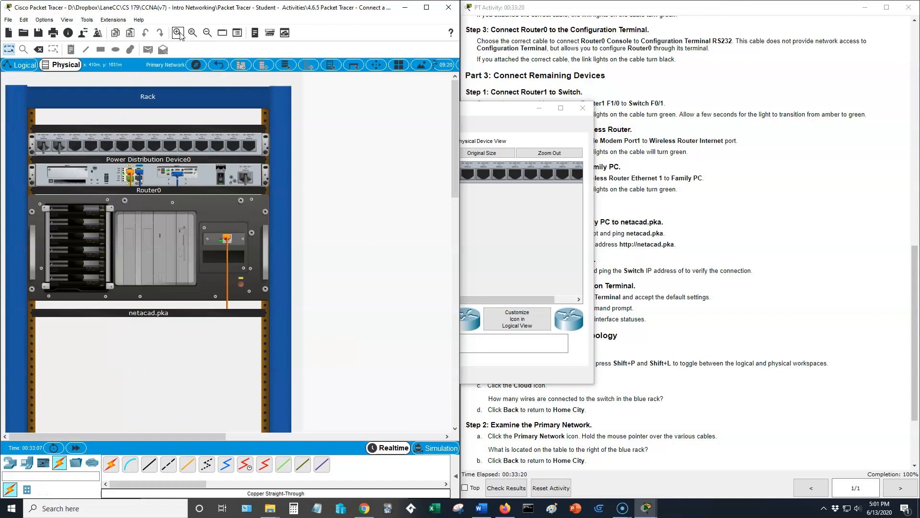
pyautogui.click(178, 32)
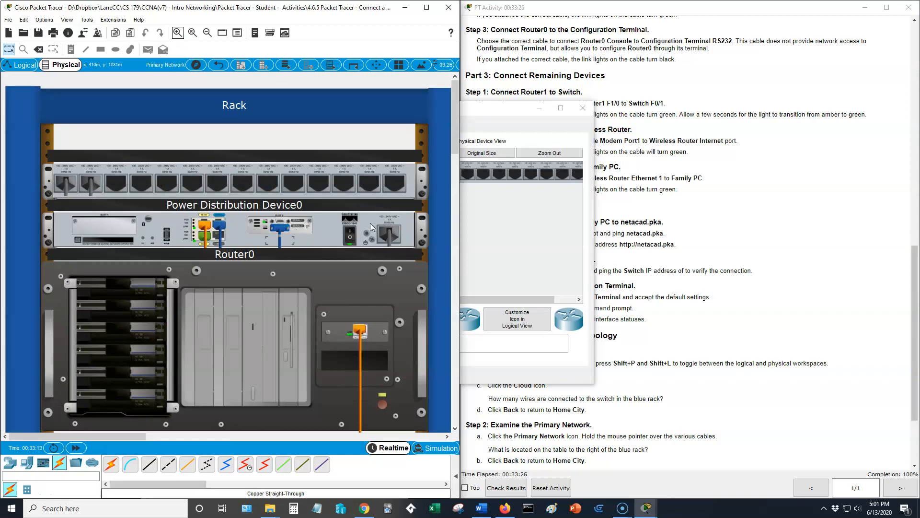
pyautogui.scroll(-1, 372, 227)
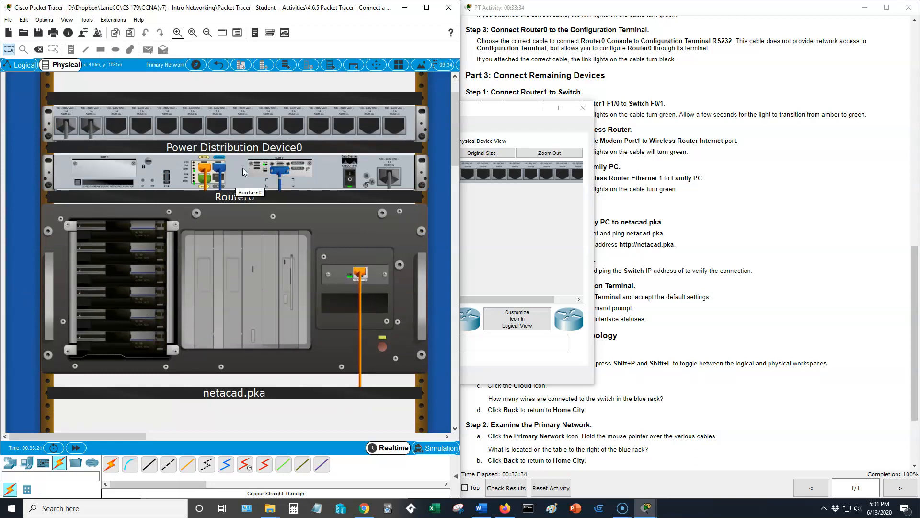
pyautogui.moveTo(204, 178)
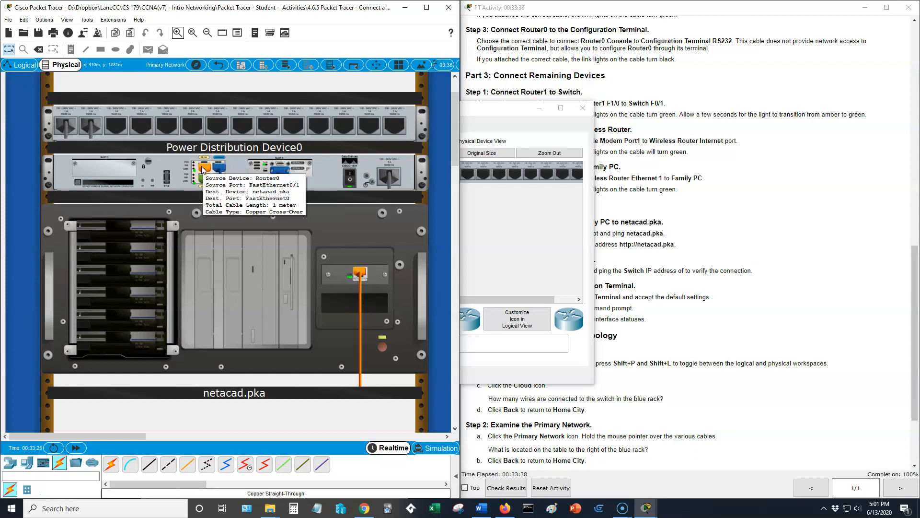
pyautogui.moveTo(288, 174)
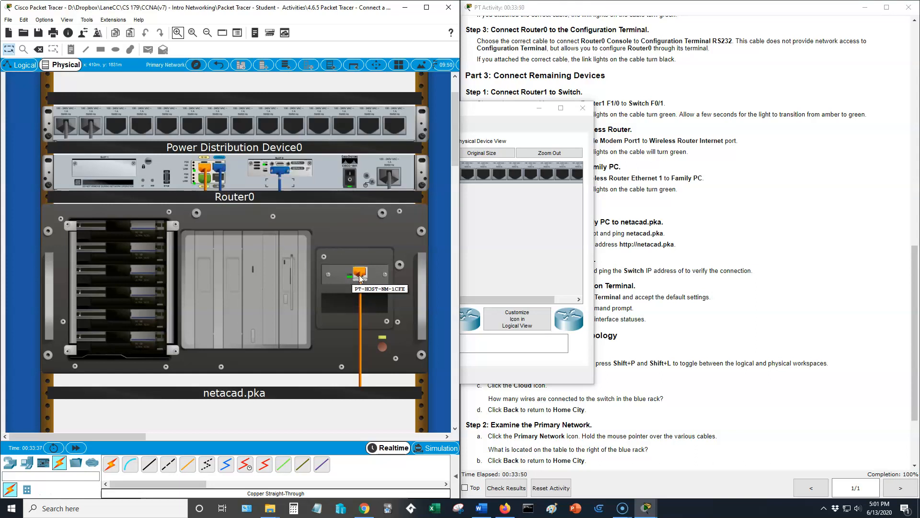
pyautogui.moveTo(362, 277)
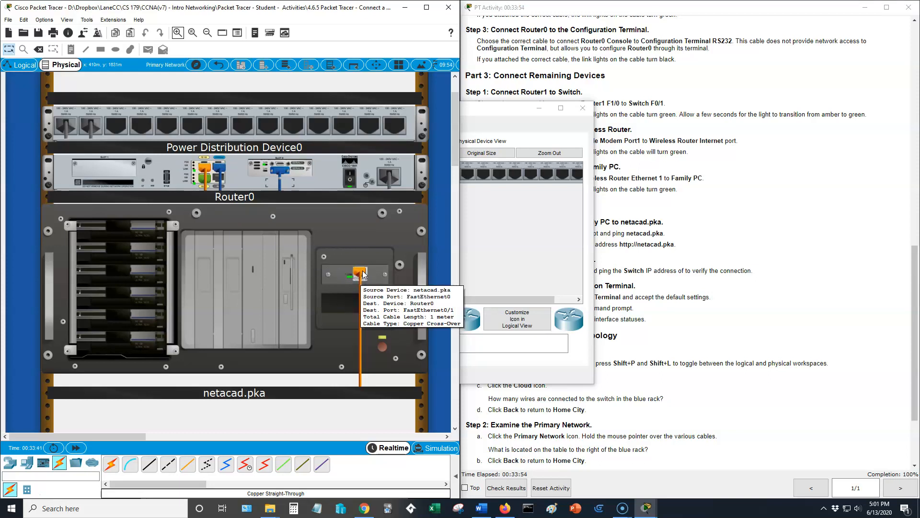
# Replace the netacad.pka cable with a copper straight-through cable from netacad.pka FastEthernet0 to Router0 FastEthernet0/1.
pyautogui.click(39, 50)
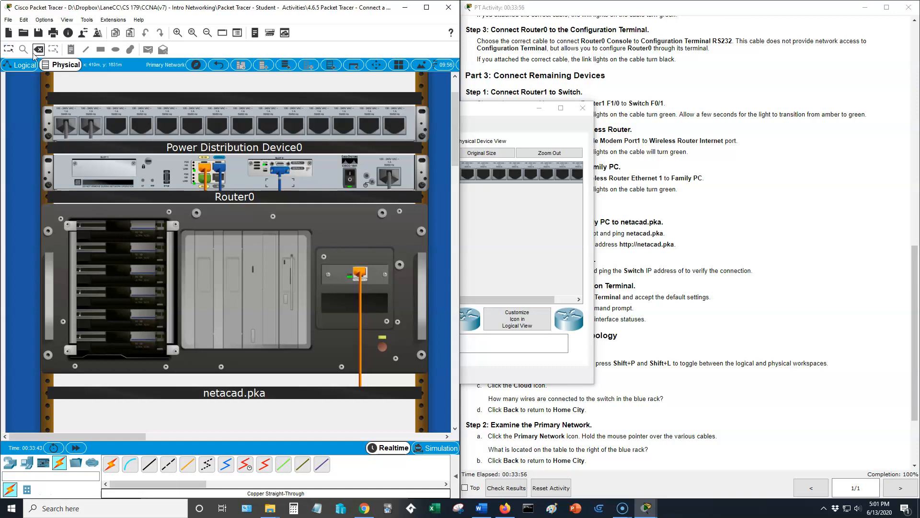
pyautogui.click(360, 273)
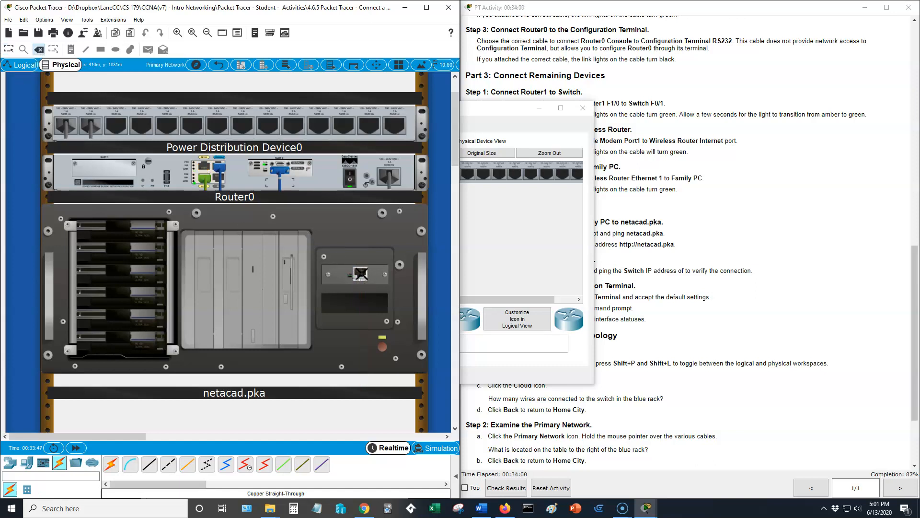
pyautogui.click(9, 49)
pyautogui.click(149, 464)
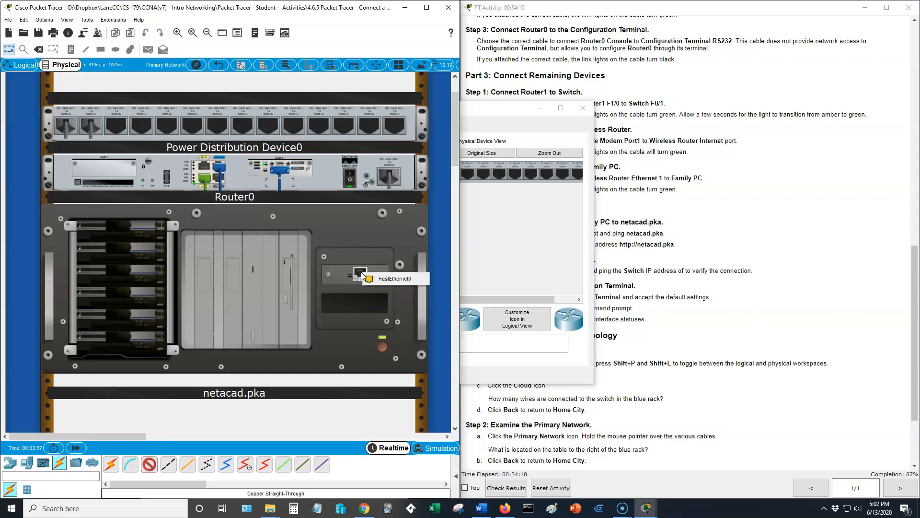
pyautogui.click(375, 283)
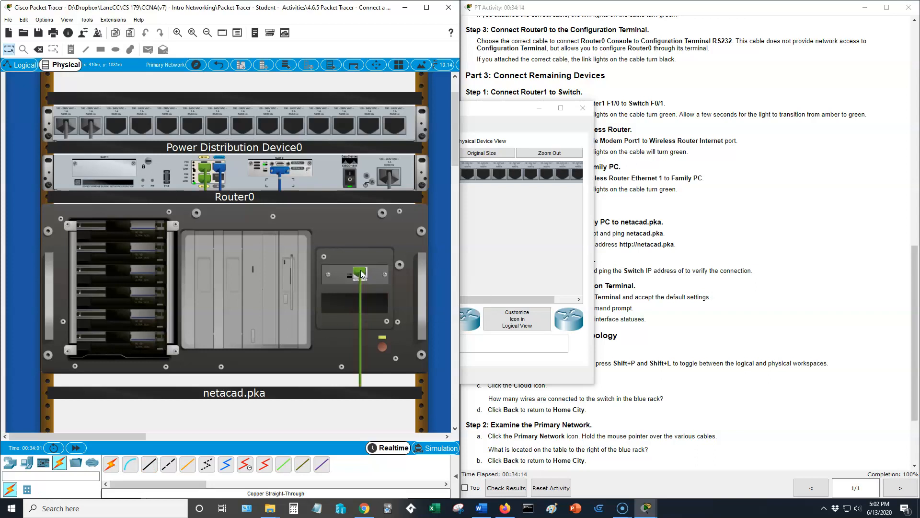
# Remove the straight-through cable between netacad.pka and Router0, and close netacad.pka's device window.
pyautogui.click(38, 49)
pyautogui.click(364, 275)
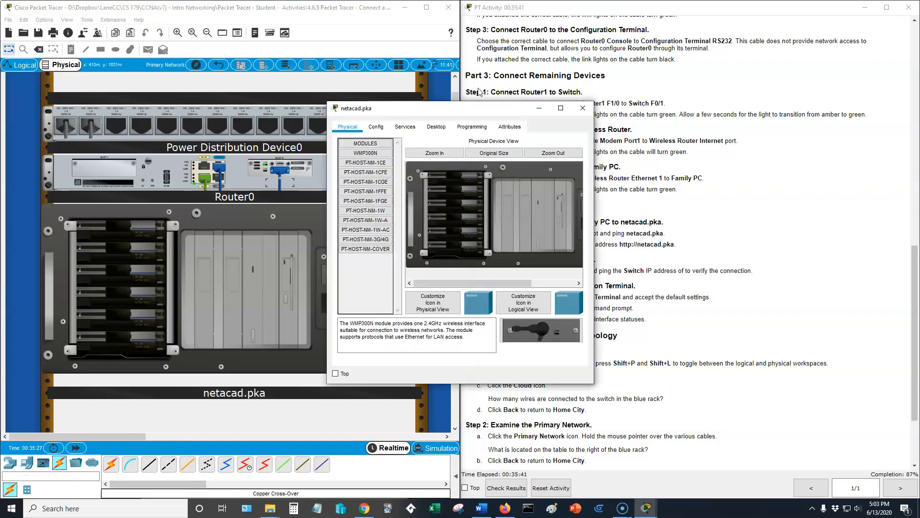
pyautogui.moveTo(453, 109); pyautogui.dragTo(486, 121)
pyautogui.click(617, 122)
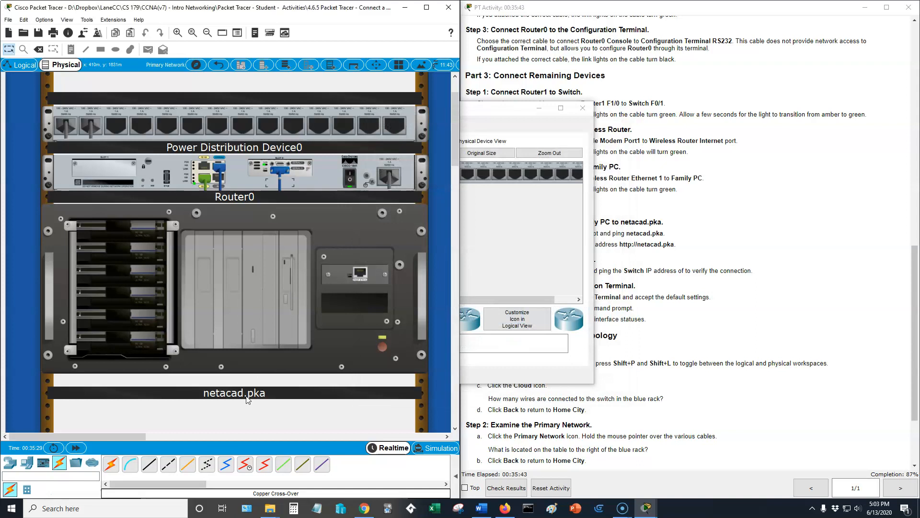
# Connect Router0 FastEthernet0/1 to netacad.pka FastEthernet0 with a copper cross-over cable.
pyautogui.click(169, 466)
pyautogui.click(205, 167)
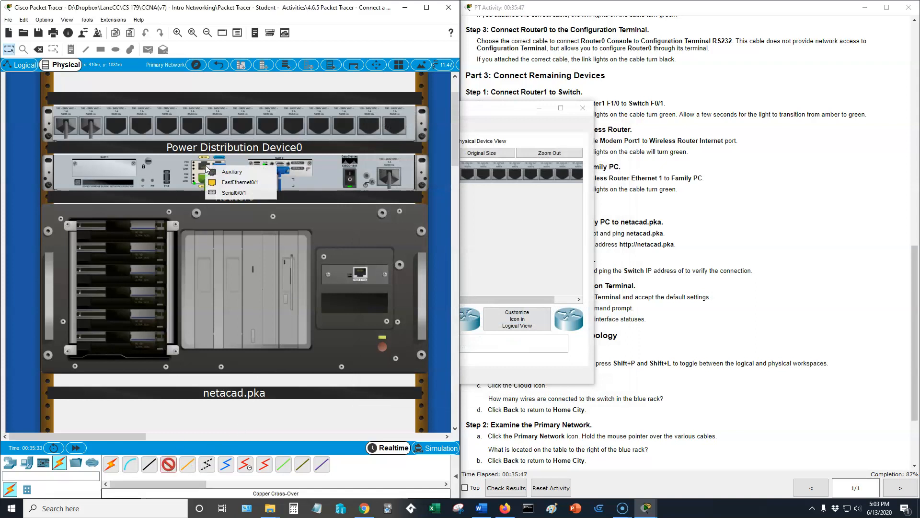
pyautogui.click(215, 182)
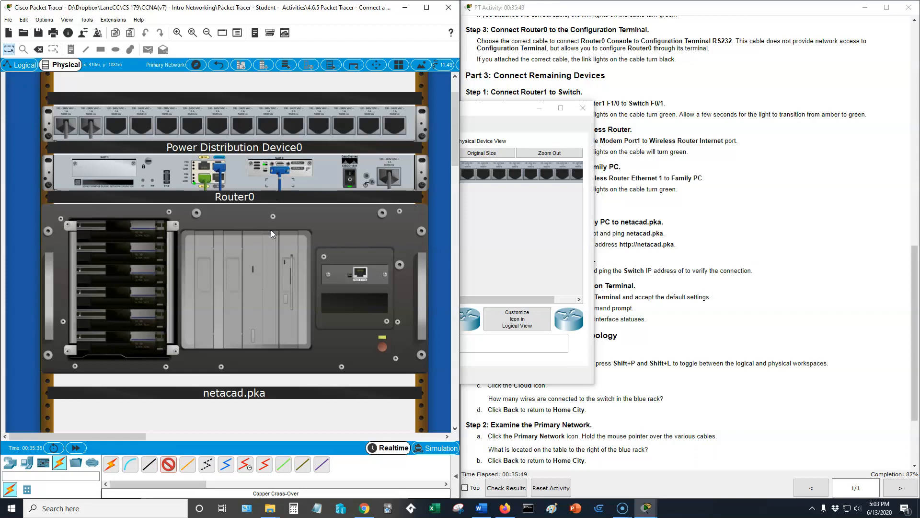
pyautogui.click(362, 275)
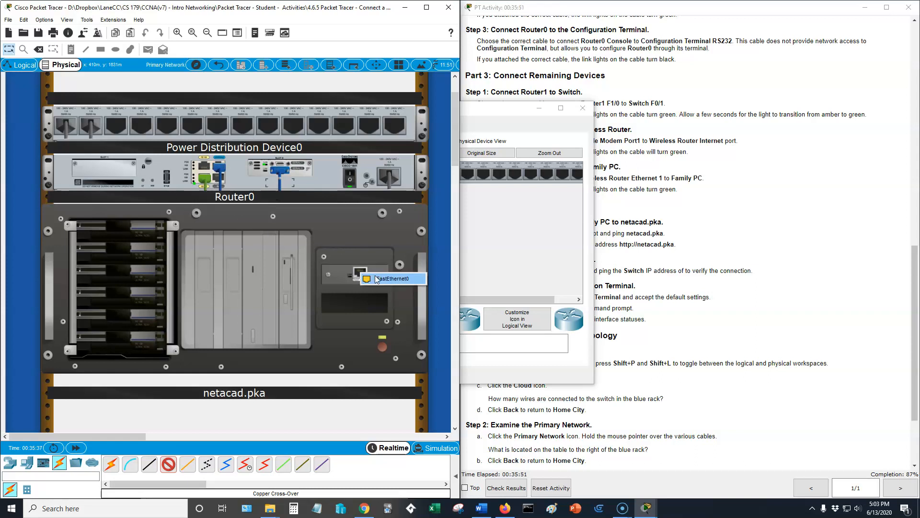
pyautogui.click(378, 278)
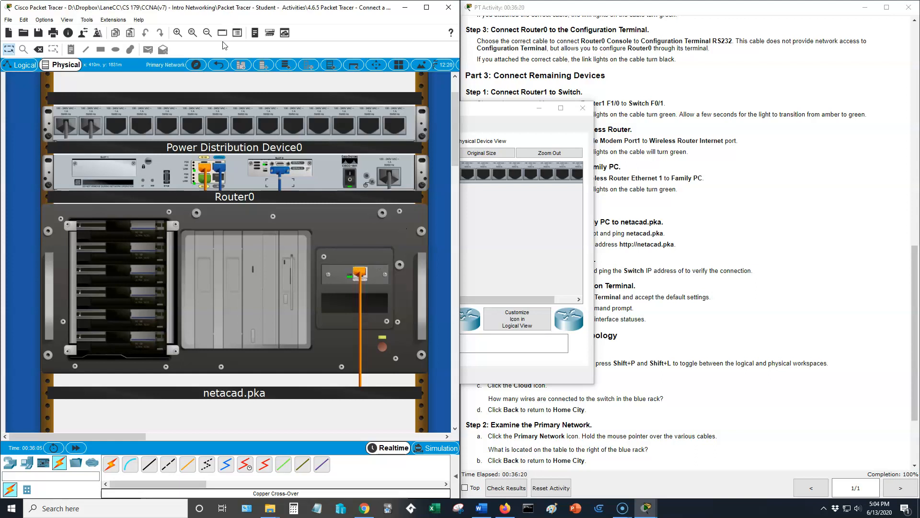
# Return to Home City, enter the Secondary Network and examine the devices in its rack.
pyautogui.click(219, 66)
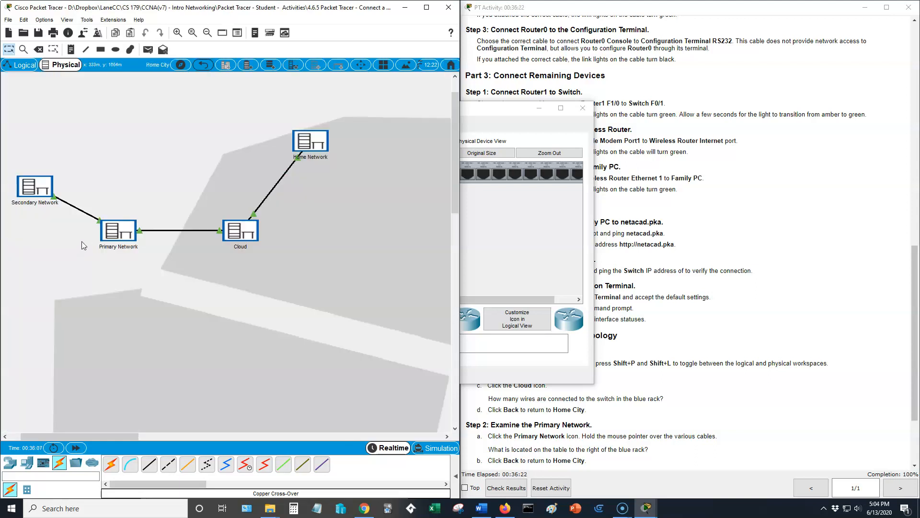
pyautogui.click(42, 194)
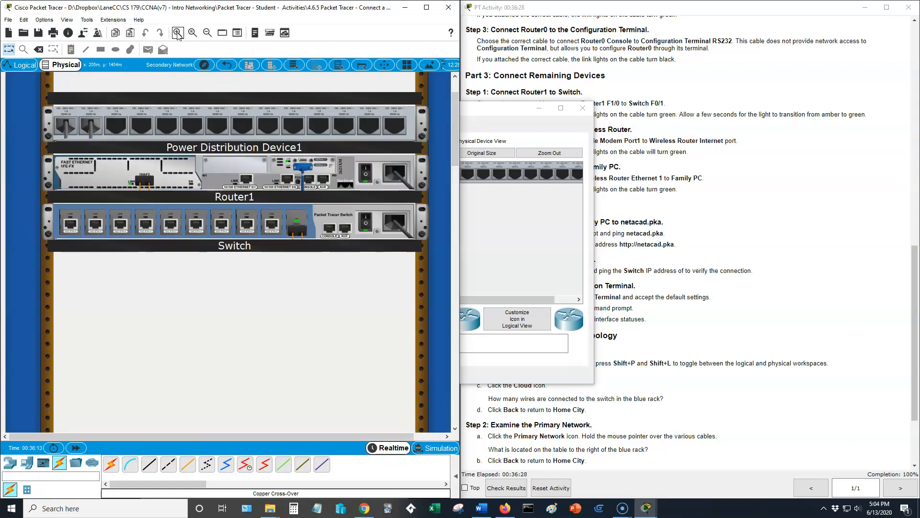
pyautogui.click(208, 32)
pyautogui.click(208, 33)
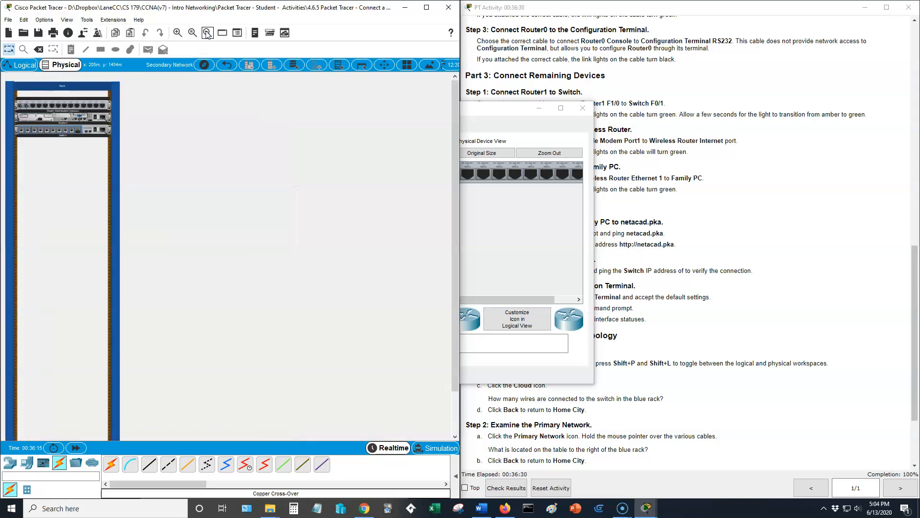
# Return to Home City, look over the devices in the Home Network, and switch back to the logical workspace.
pyautogui.click(225, 67)
pyautogui.click(317, 139)
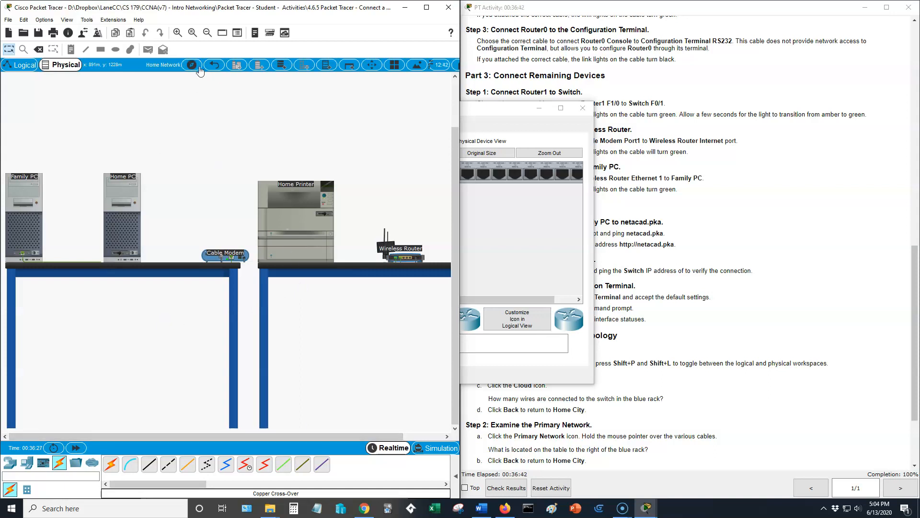
pyautogui.click(18, 66)
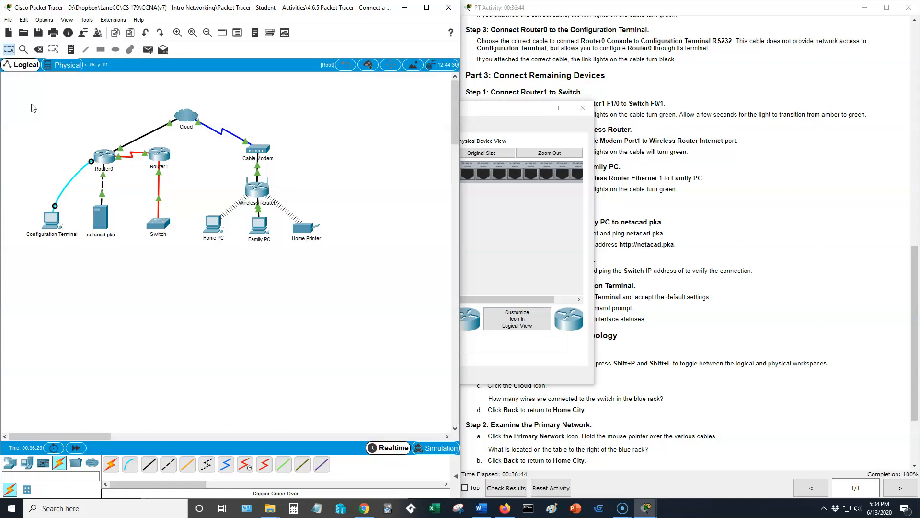